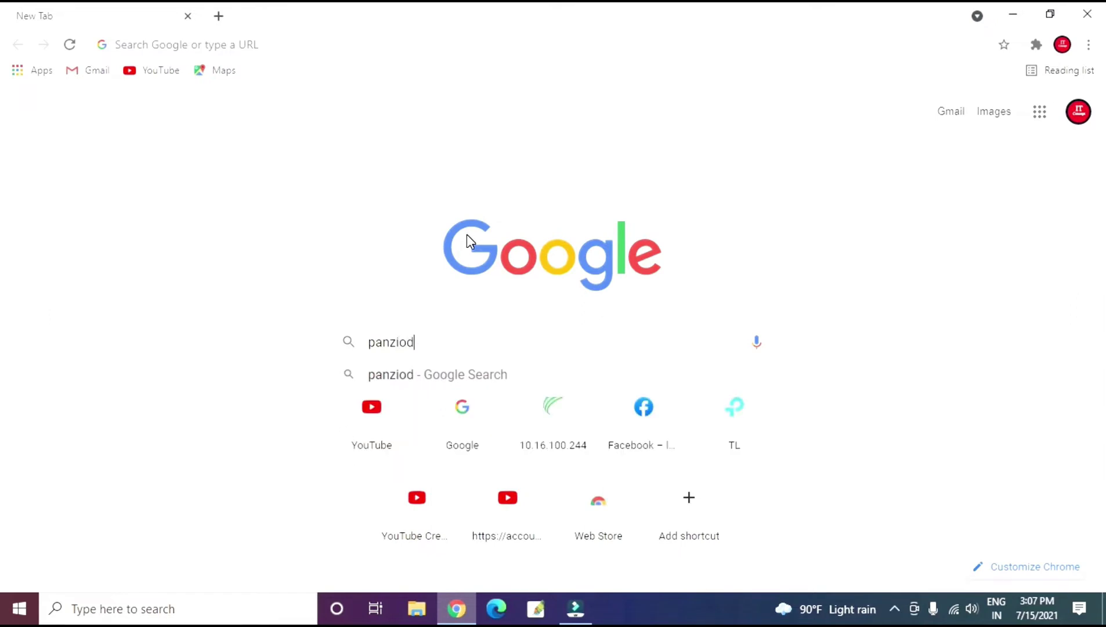
Step: Search Google for "panziod" and open the Panzoid website from the results
key(Return)
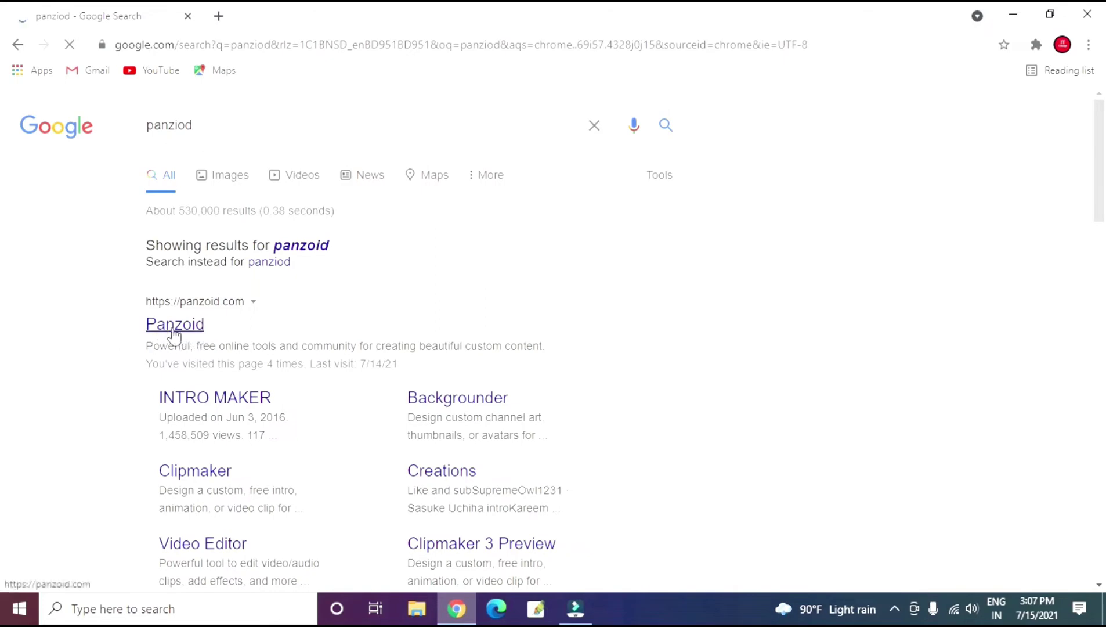
click(197, 325)
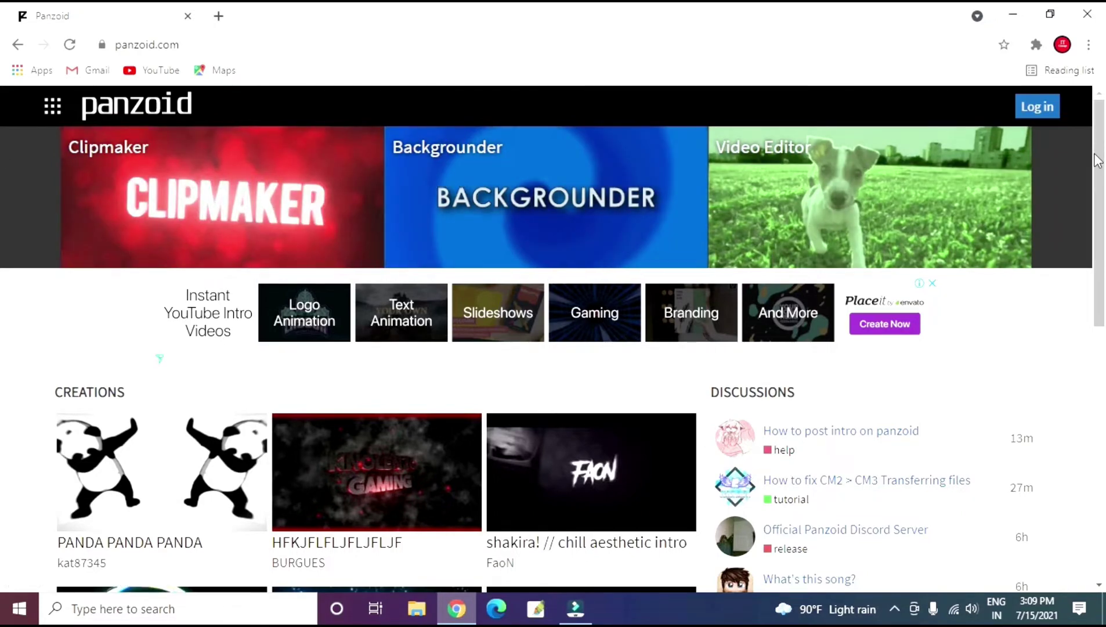
Step: Look over the Panzoid home page and open the full list of creations
scroll(1100, 203, down, 1)
scroll(1101, 197, down, 3)
scroll(1101, 194, up, 3)
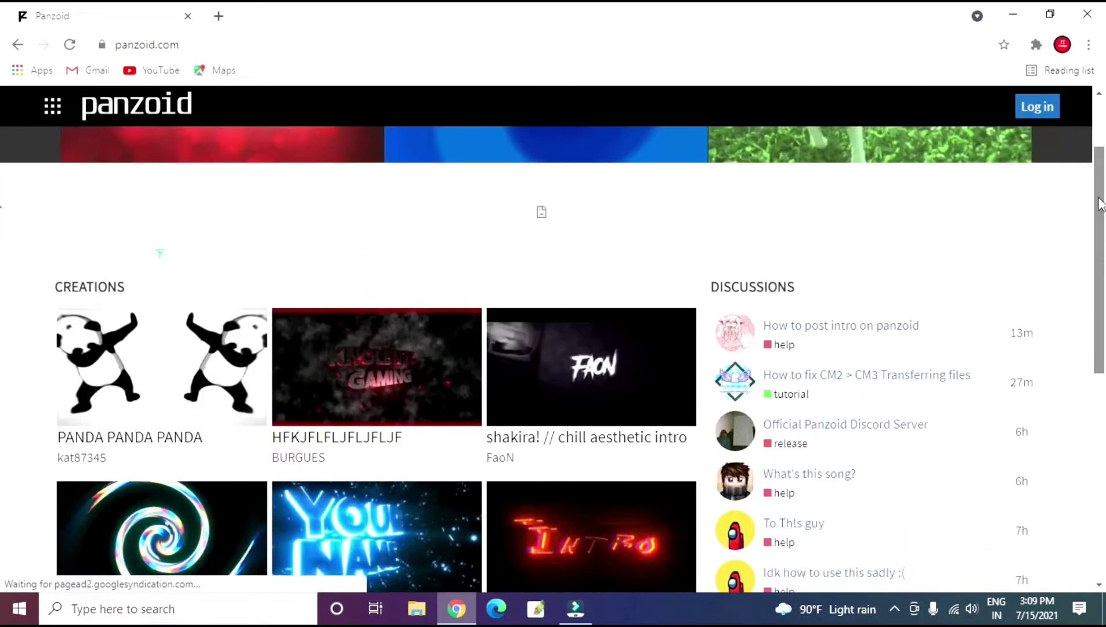
drag(1100, 192, 1102, 156)
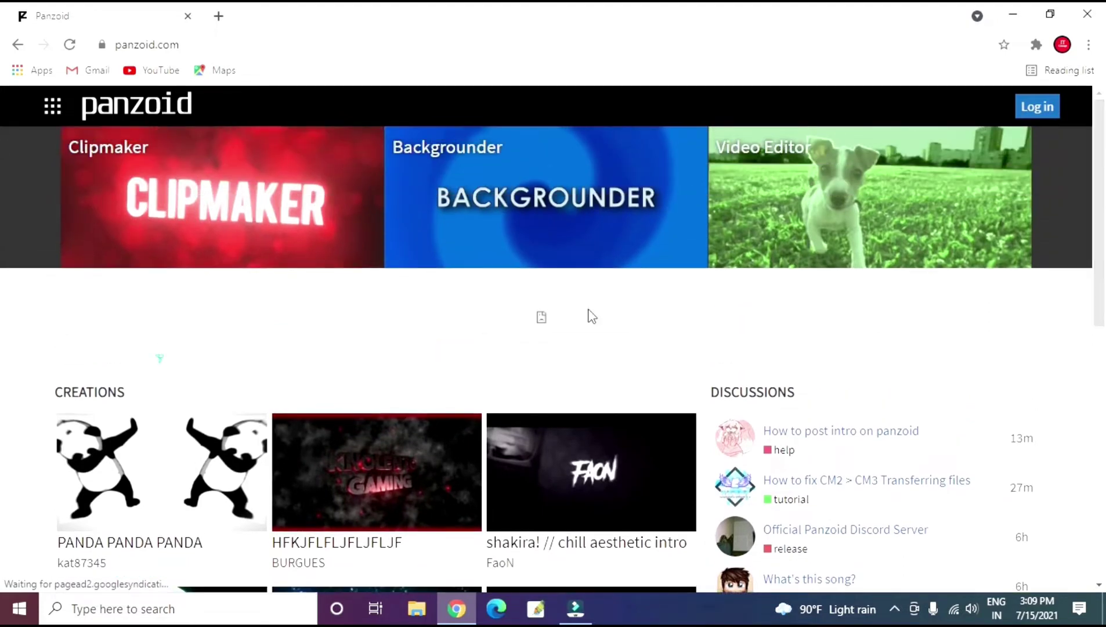
scroll(1103, 258, down, 2)
scroll(3, 262, down, 1)
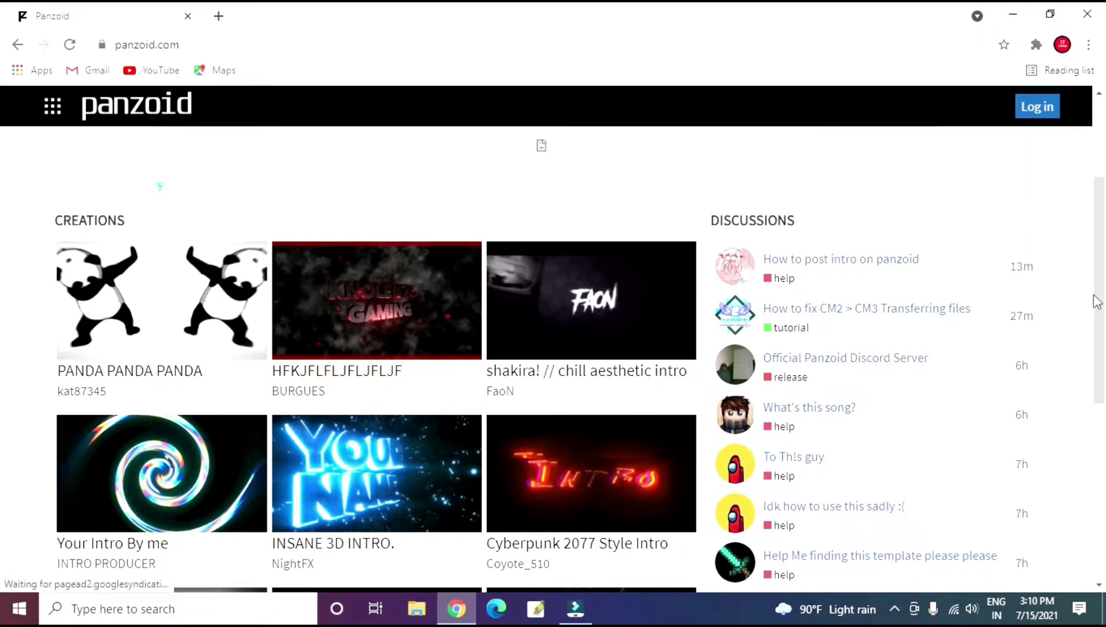
scroll(5, 285, down, 6)
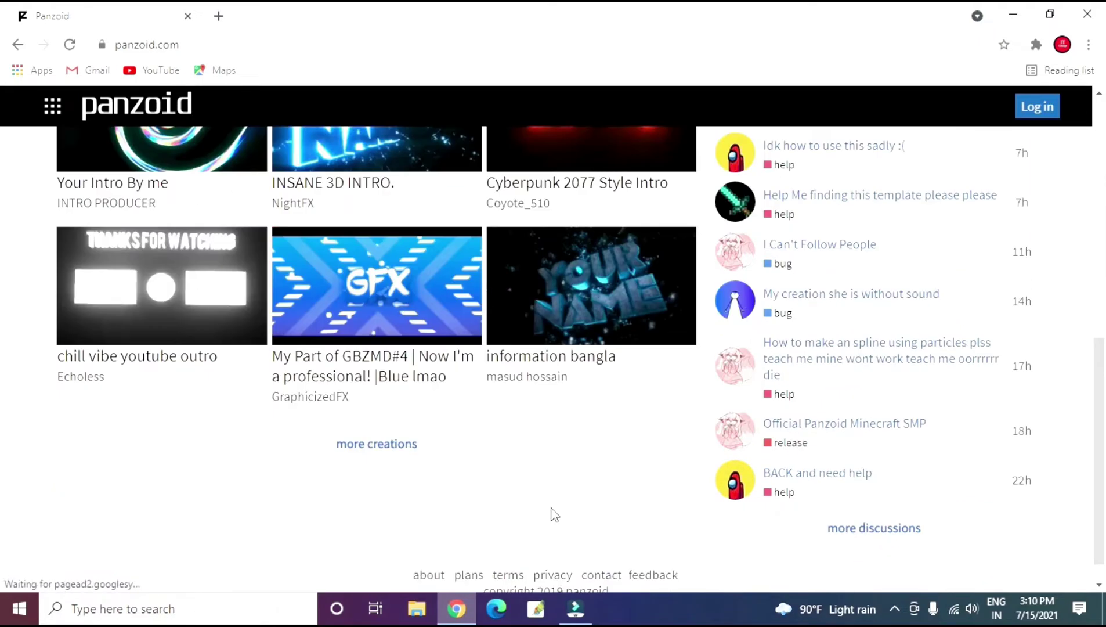
click(377, 448)
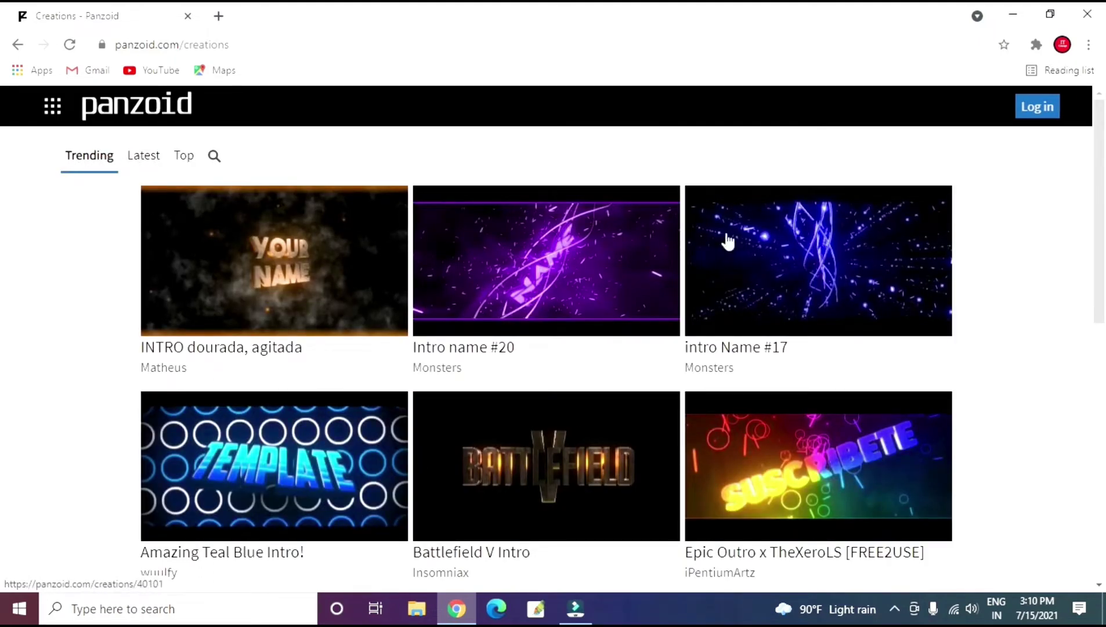
Step: Look through the Latest and Top creations and return to the Trending list
scroll(2, 203, down, 3)
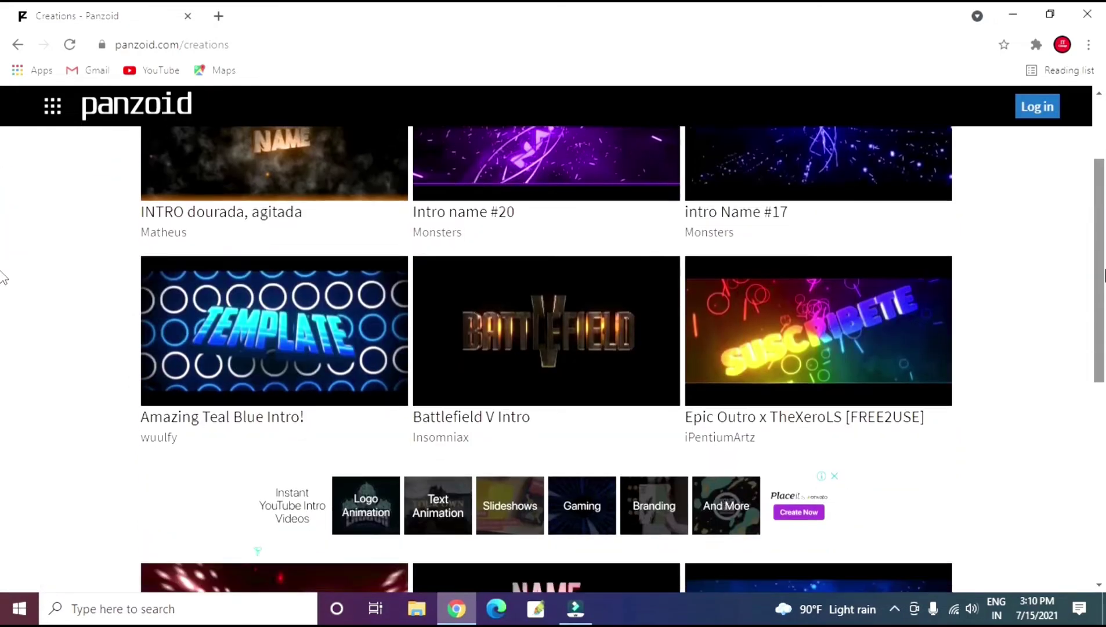
scroll(2, 277, up, 3)
click(147, 168)
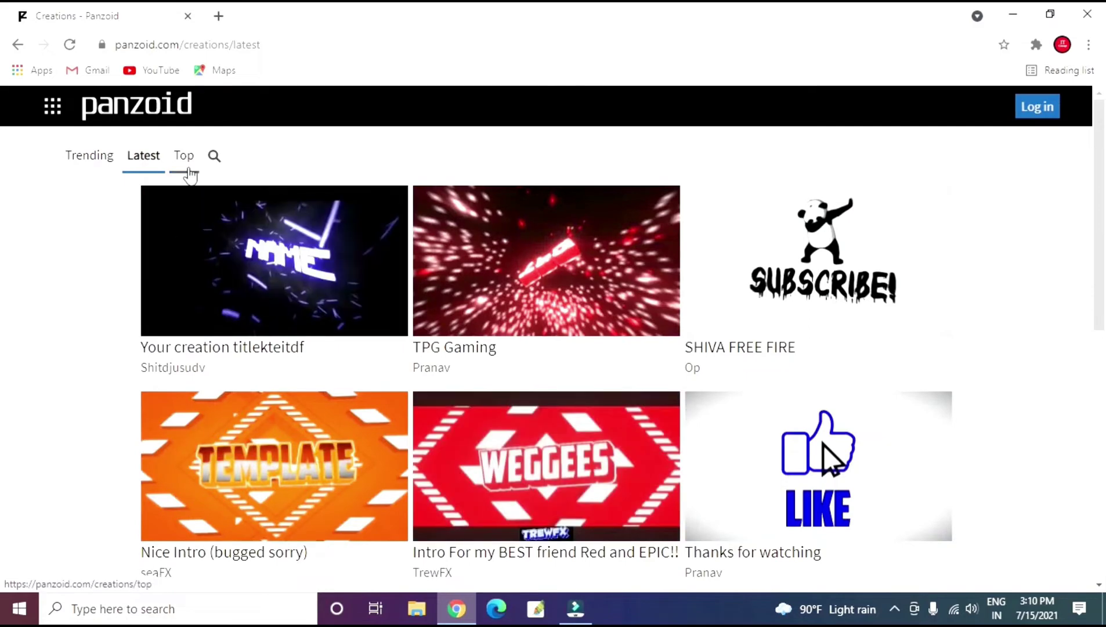
click(189, 170)
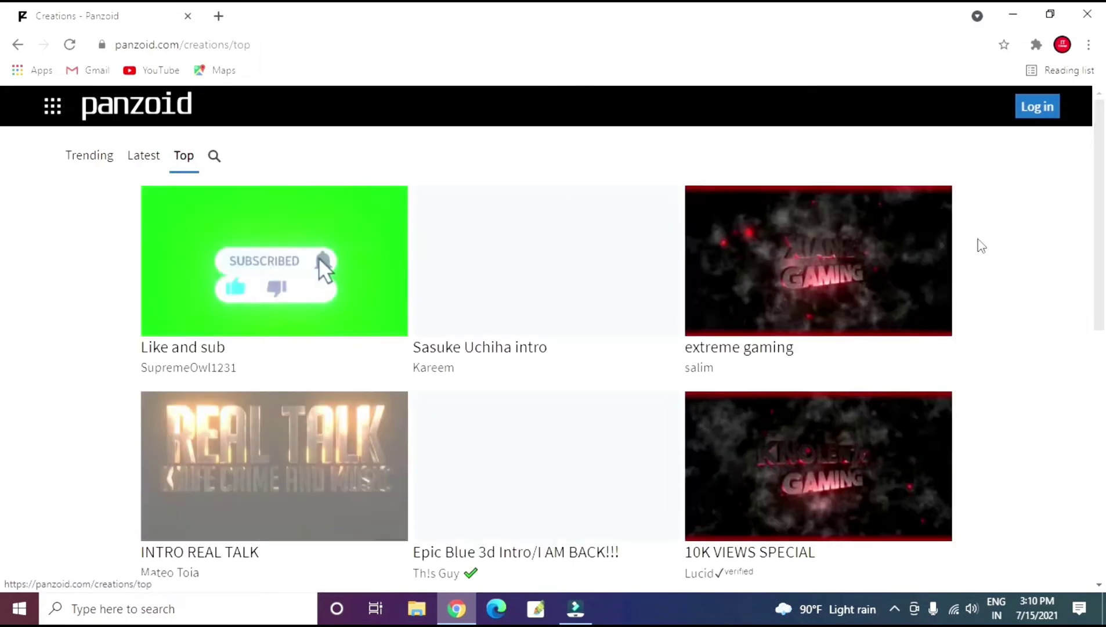
scroll(2, 190, down, 5)
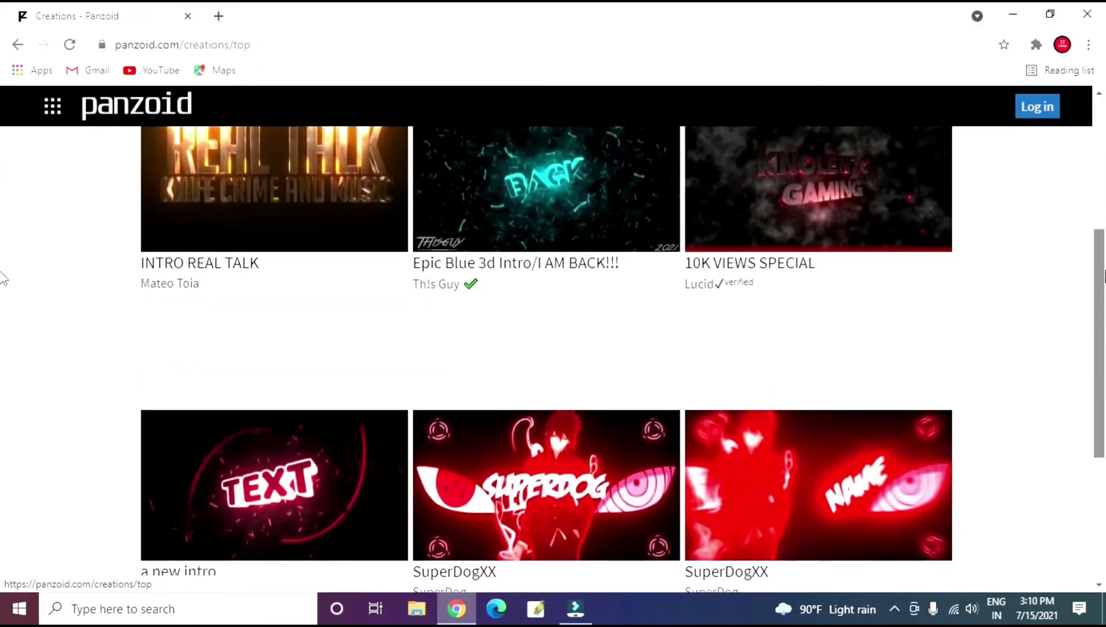
scroll(3, 278, up, 5)
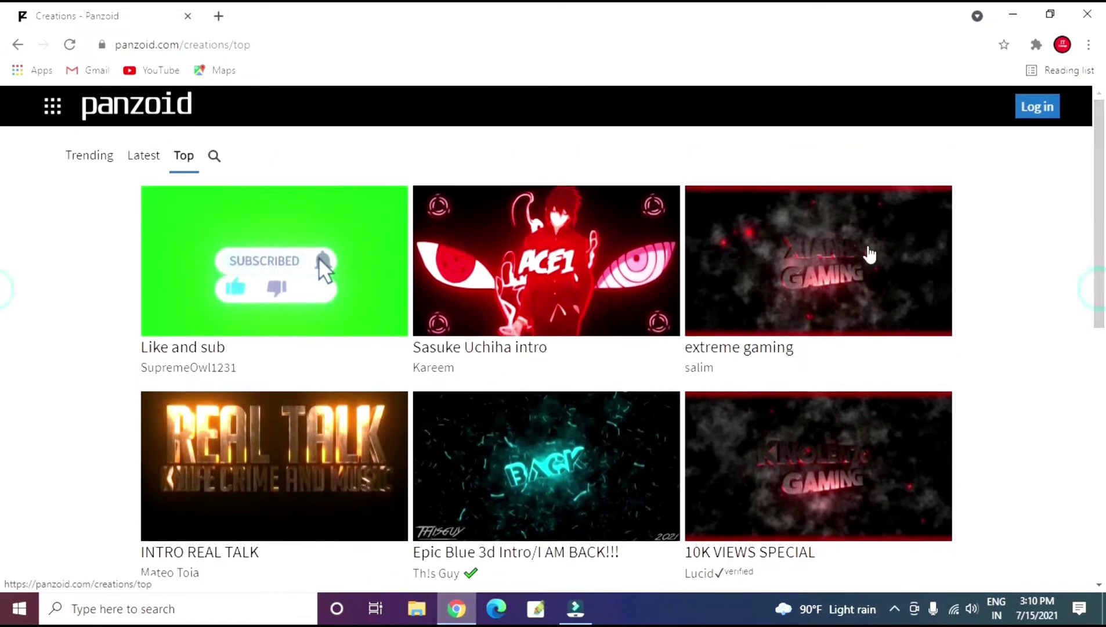
click(98, 166)
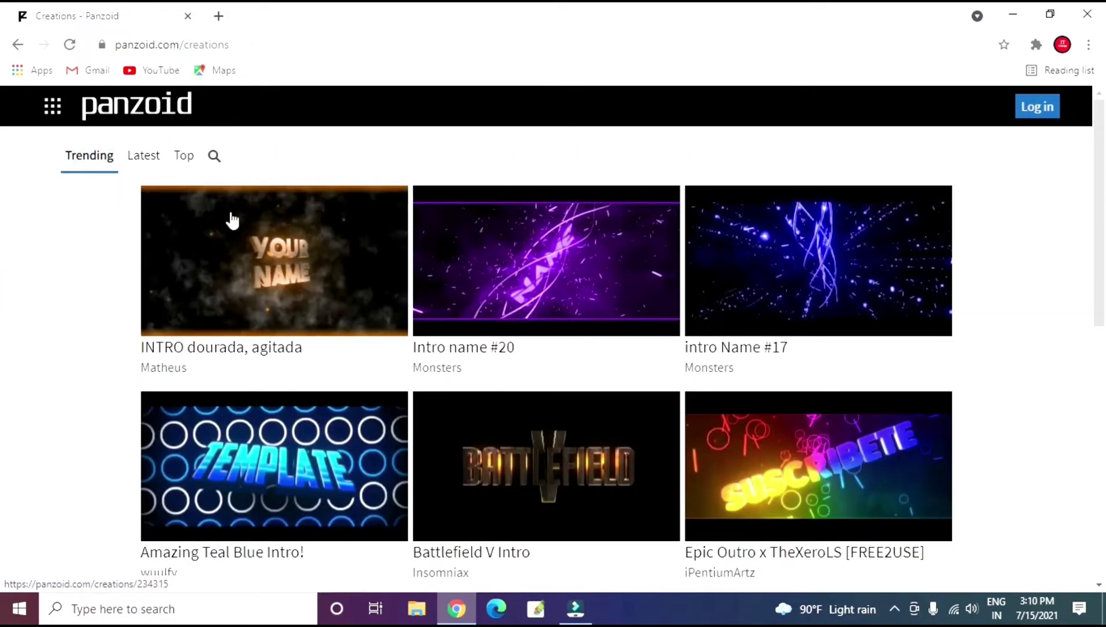
Step: Find the "Cool blue intro" template among the trending creations and open its page in a new browser tab
scroll(3, 247, down, 4)
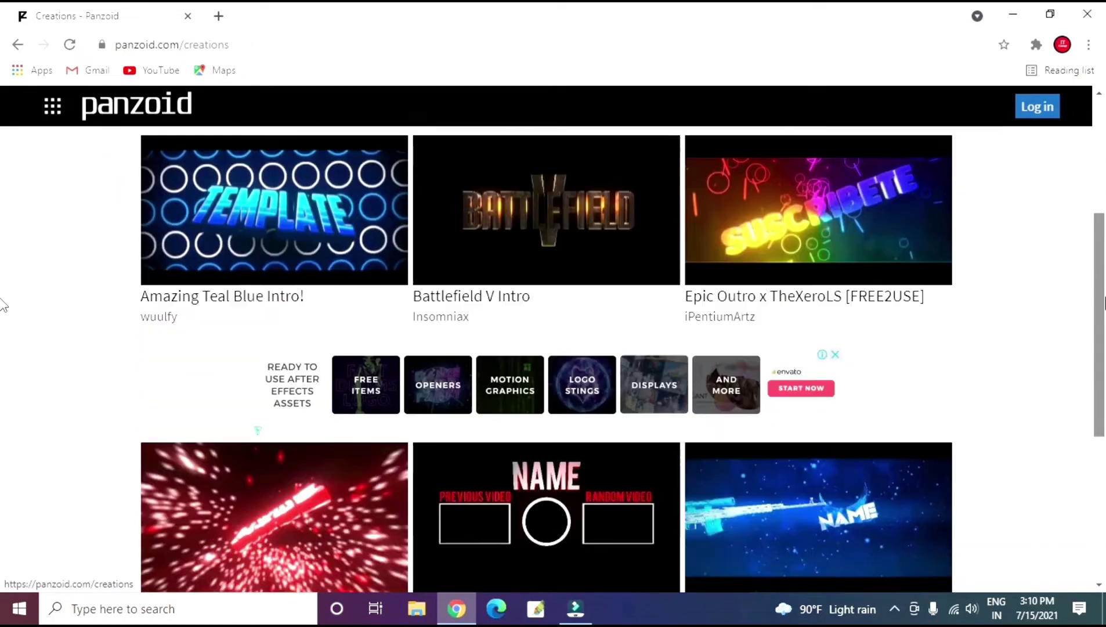
scroll(2, 305, down, 5)
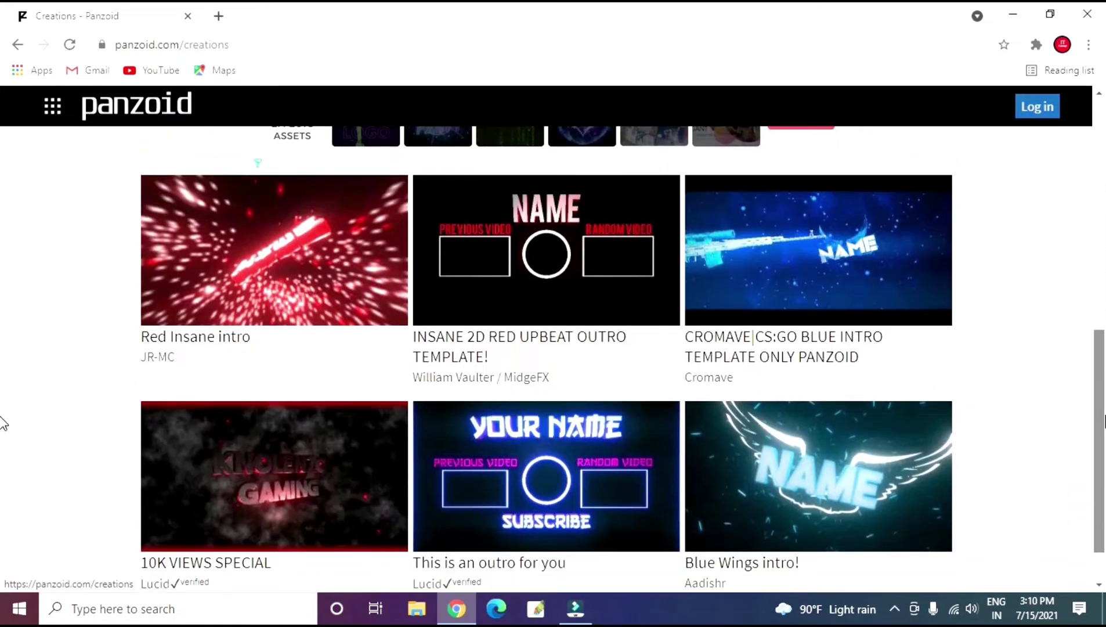
scroll(2, 409, up, 1)
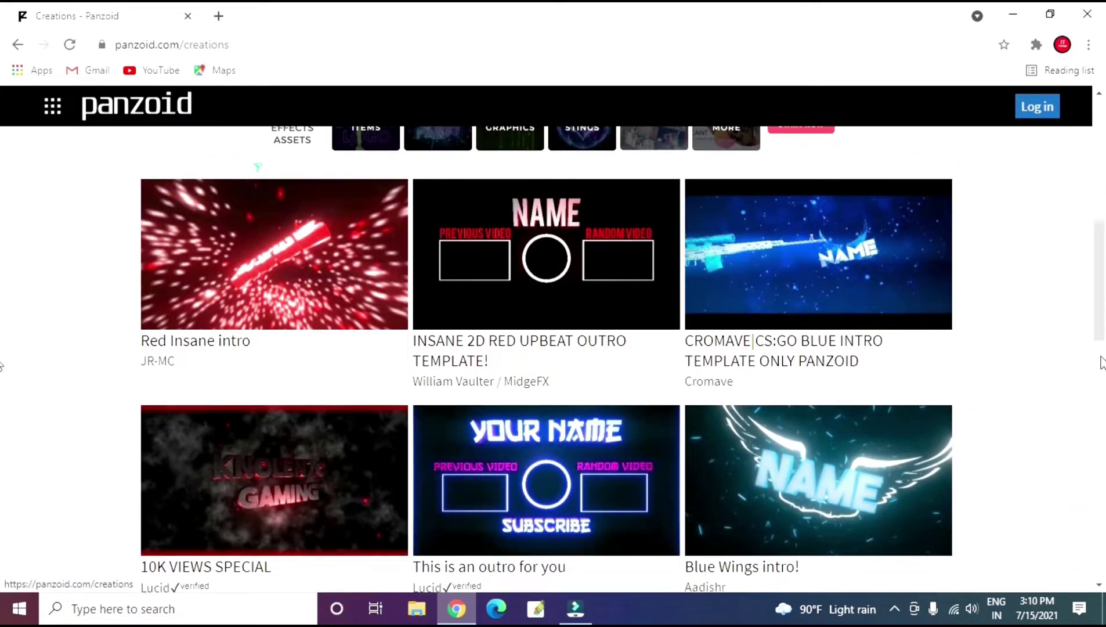
scroll(1099, 354, down, 7)
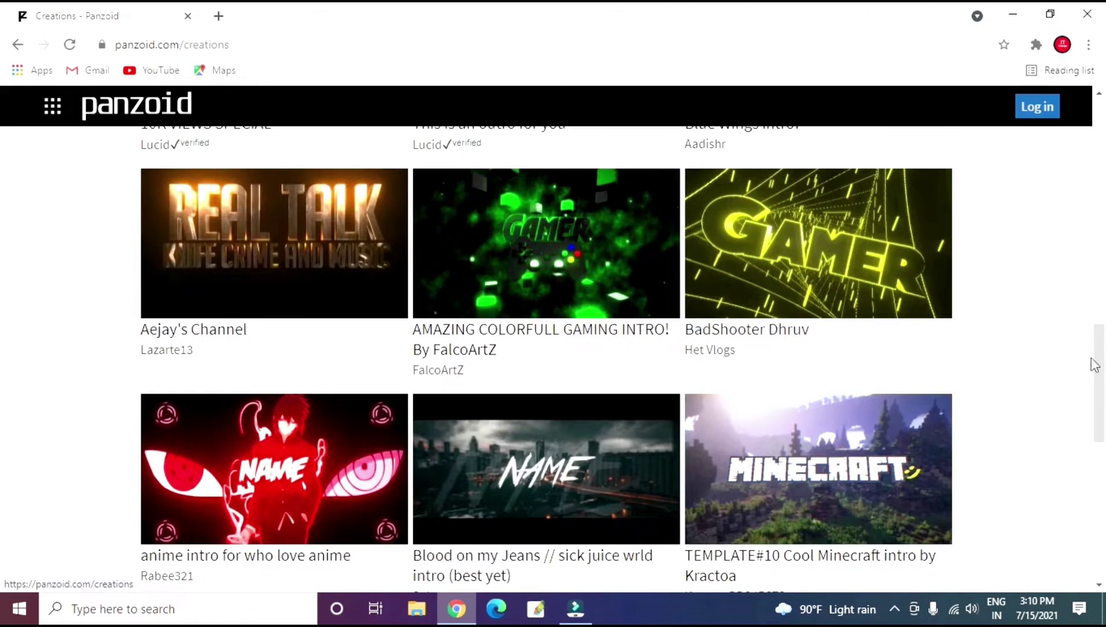
scroll(1098, 375, down, 5)
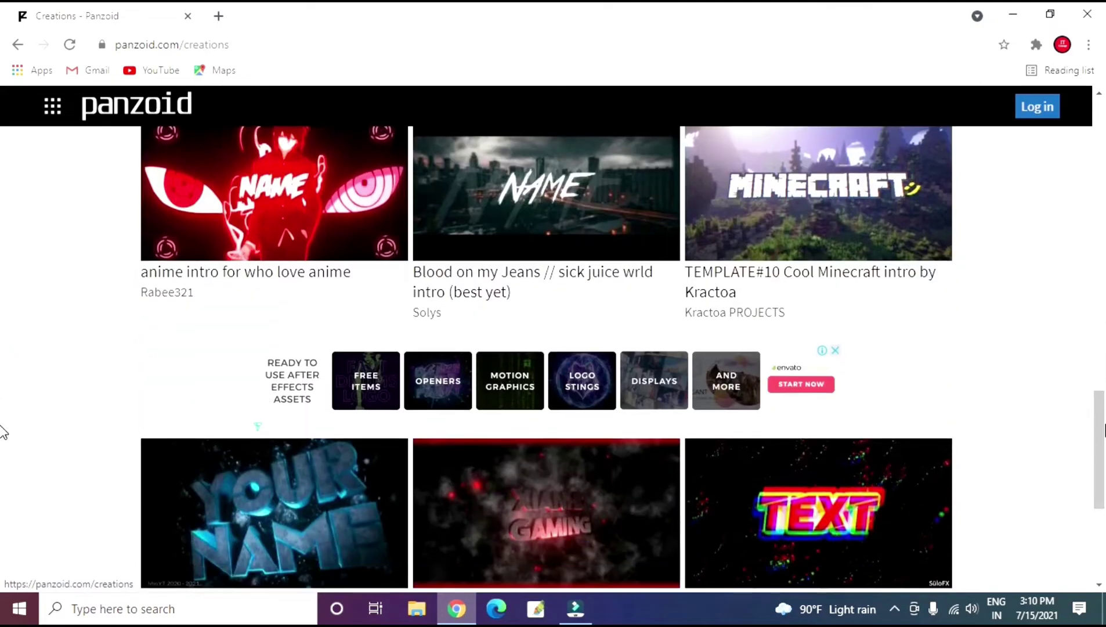
scroll(881, 256, down, 2)
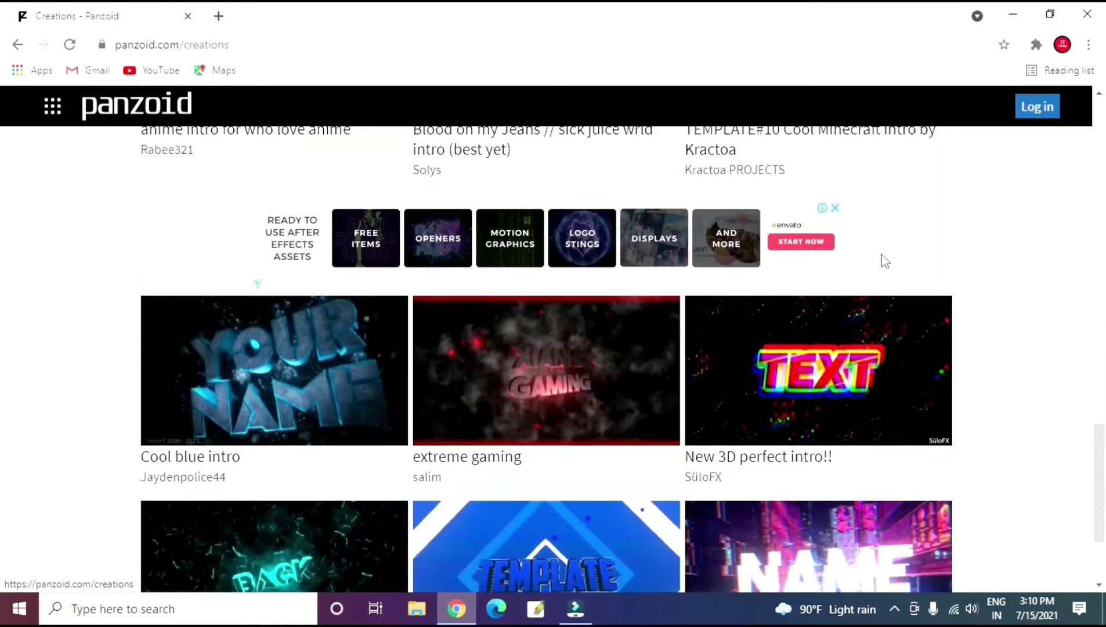
scroll(1103, 421, down, 2)
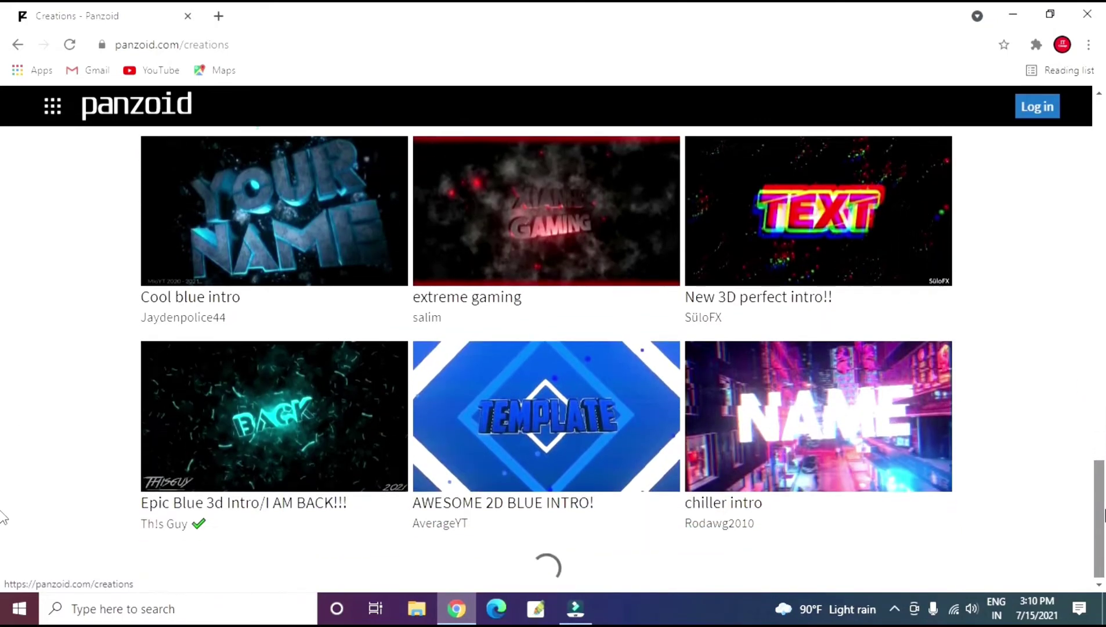
scroll(218, 432, up, 2)
scroll(218, 433, down, 1)
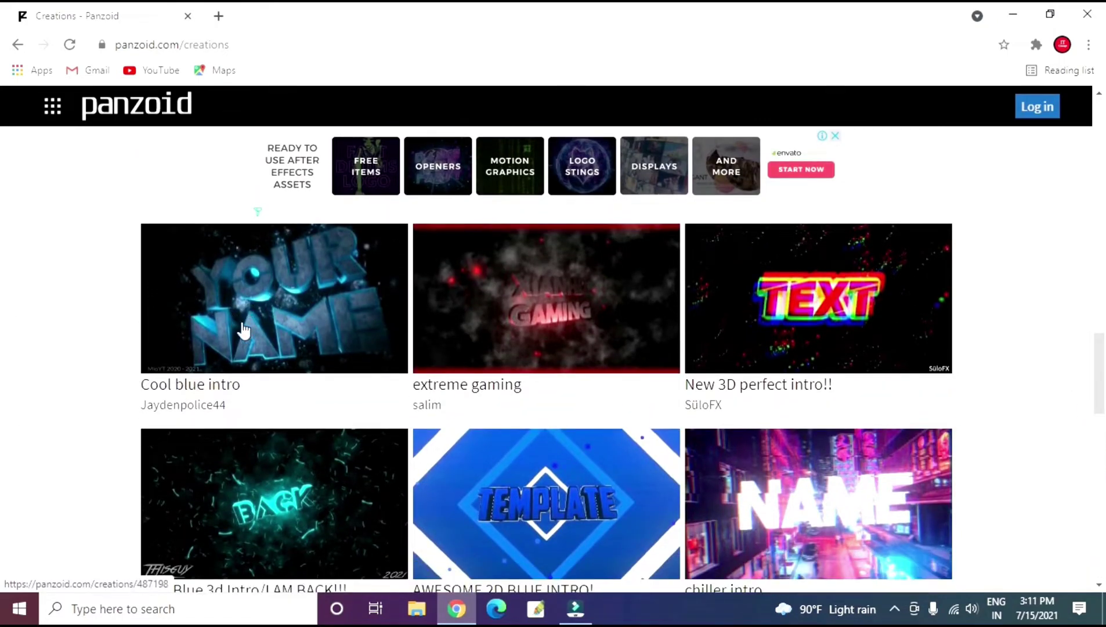
right_click(259, 278)
click(303, 289)
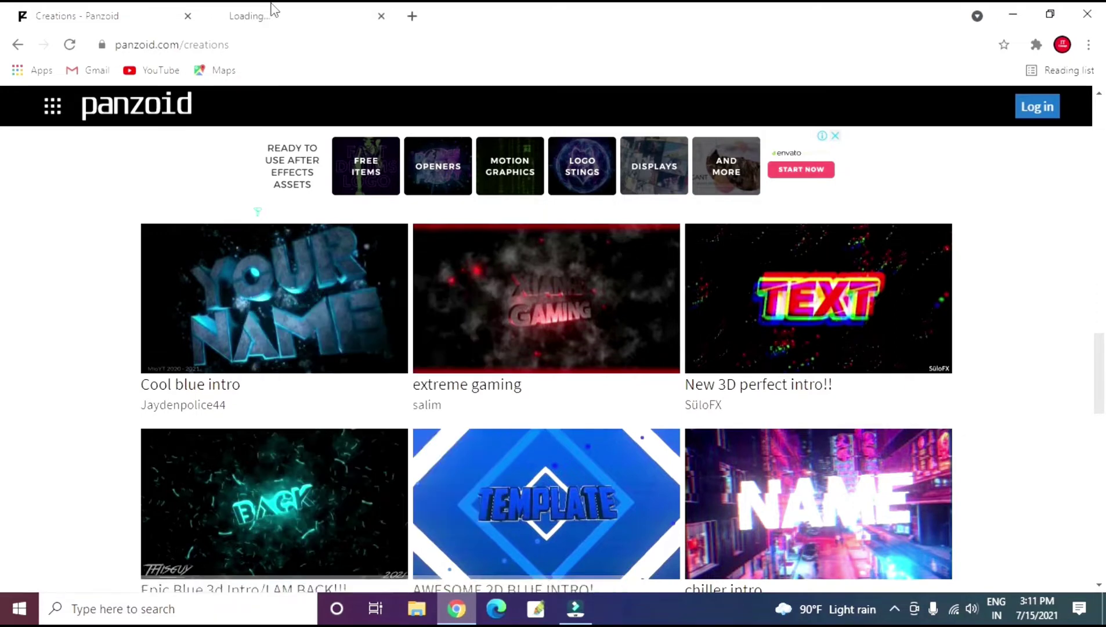
click(273, 11)
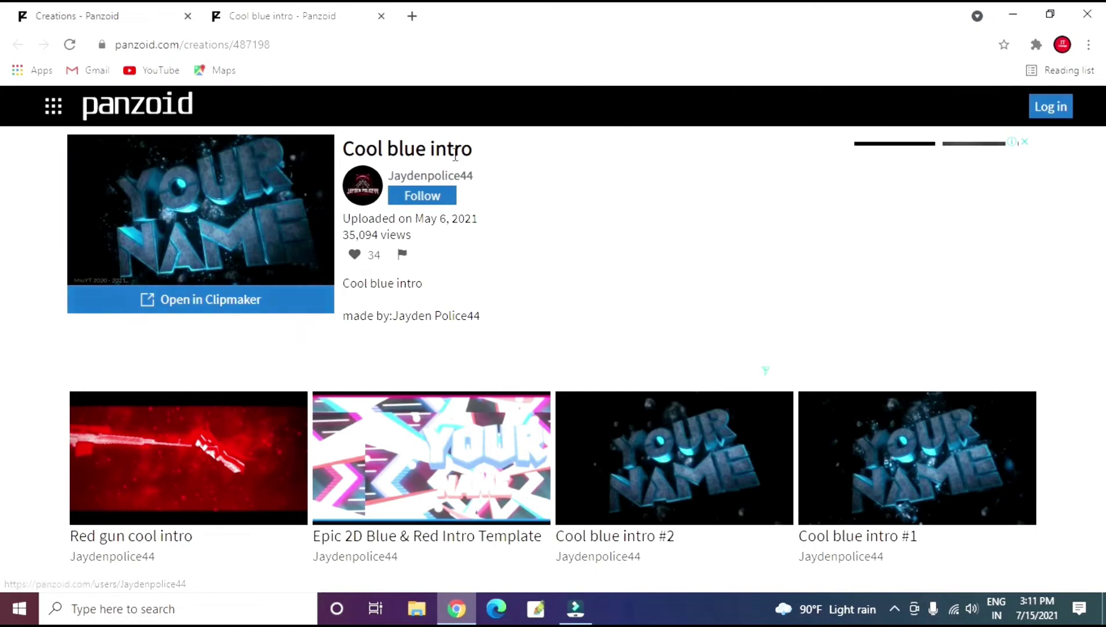
Step: Open the "Cool blue intro" template in Clipmaker in a new browser tab and play its preview
right_click(188, 305)
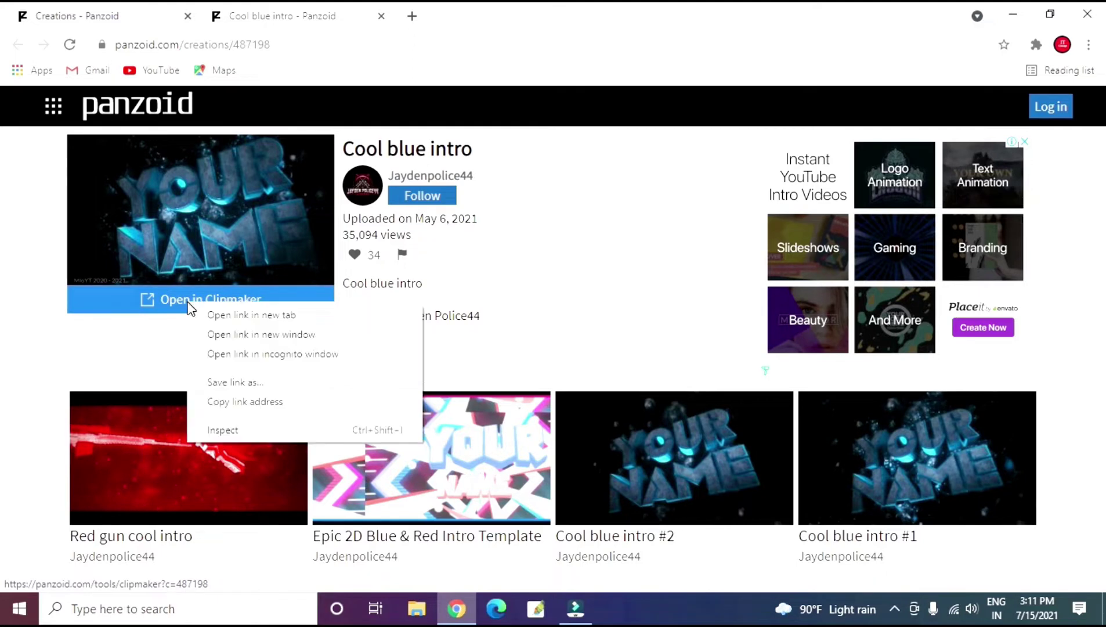
click(247, 316)
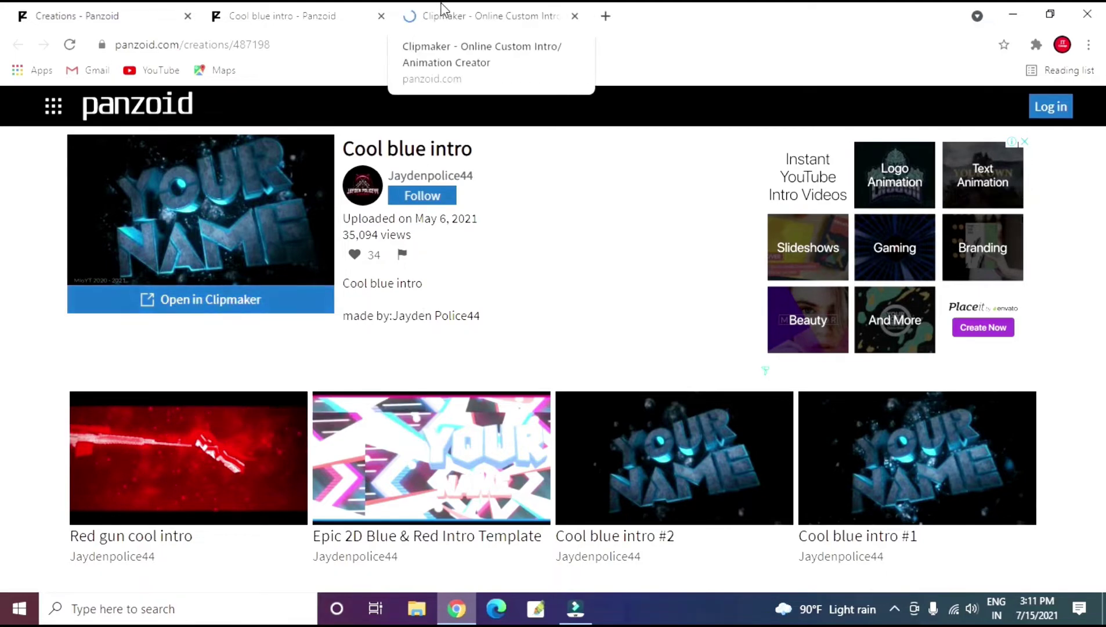
click(484, 14)
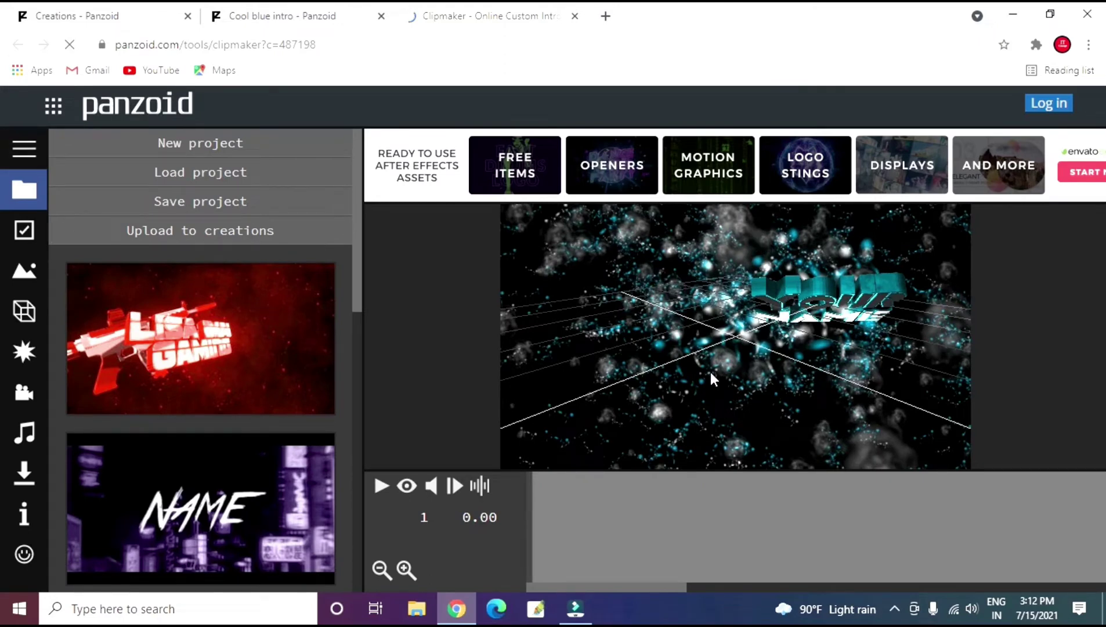
click(380, 487)
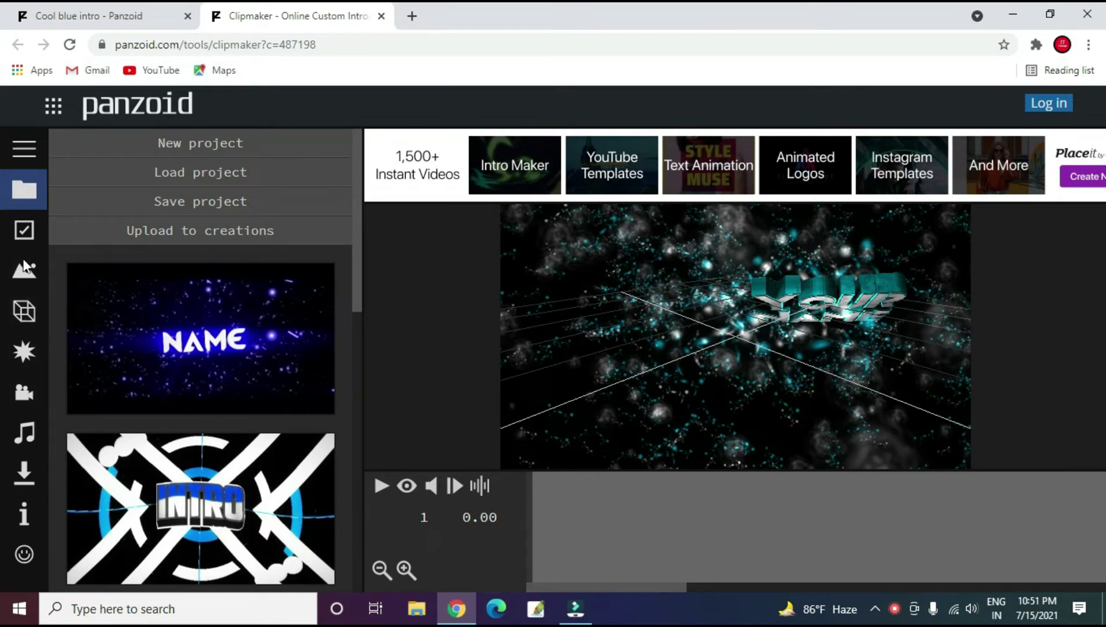
Step: Change the first "Your" 3D text object under group N to "IT"
click(26, 311)
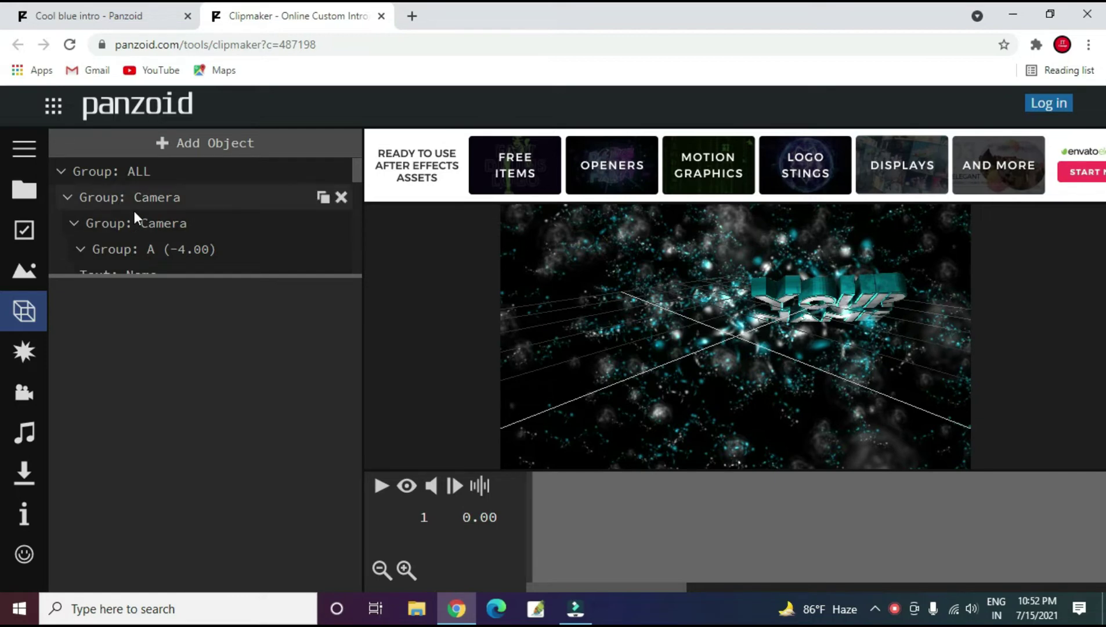
drag(356, 166, 355, 196)
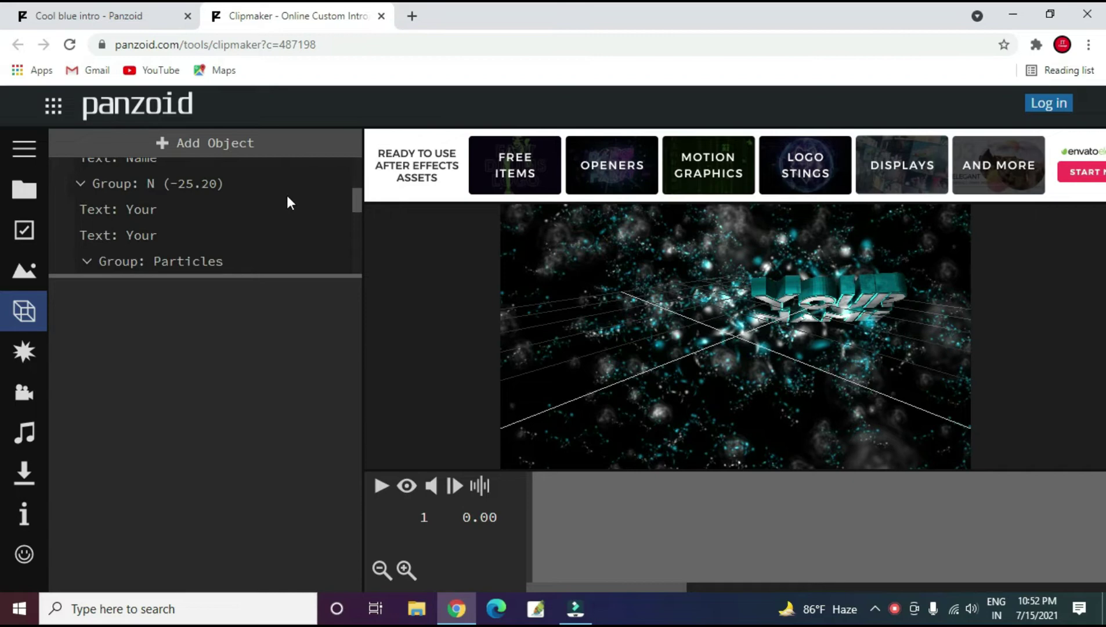
click(174, 208)
click(146, 334)
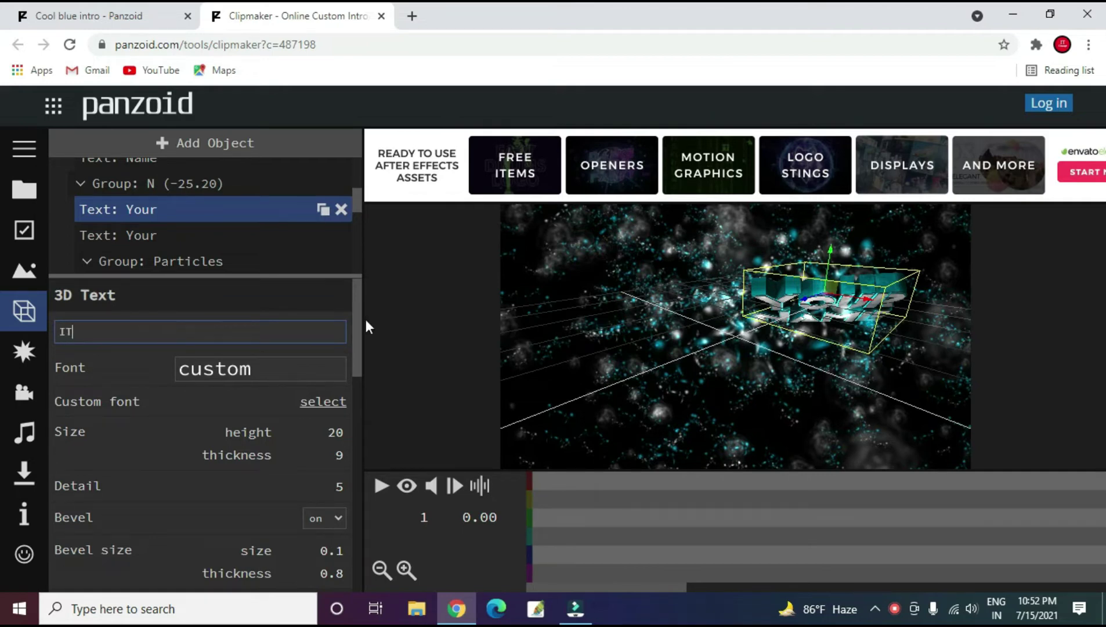
text(IT)
click(429, 305)
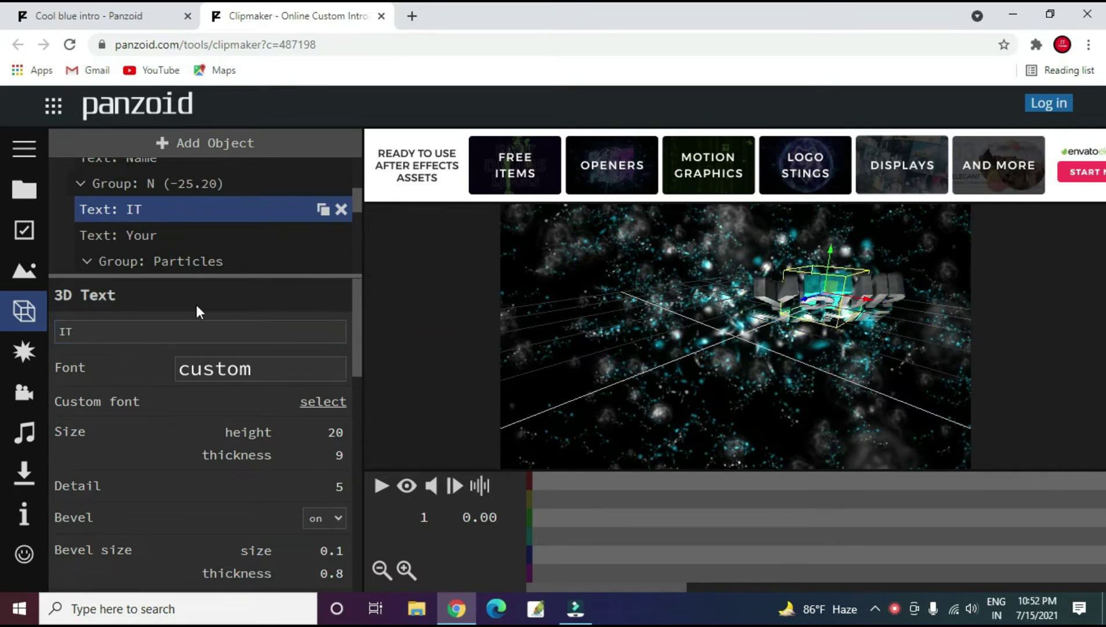
Step: Change the remaining "Your" 3D text object under group N to "IT" as well
click(163, 235)
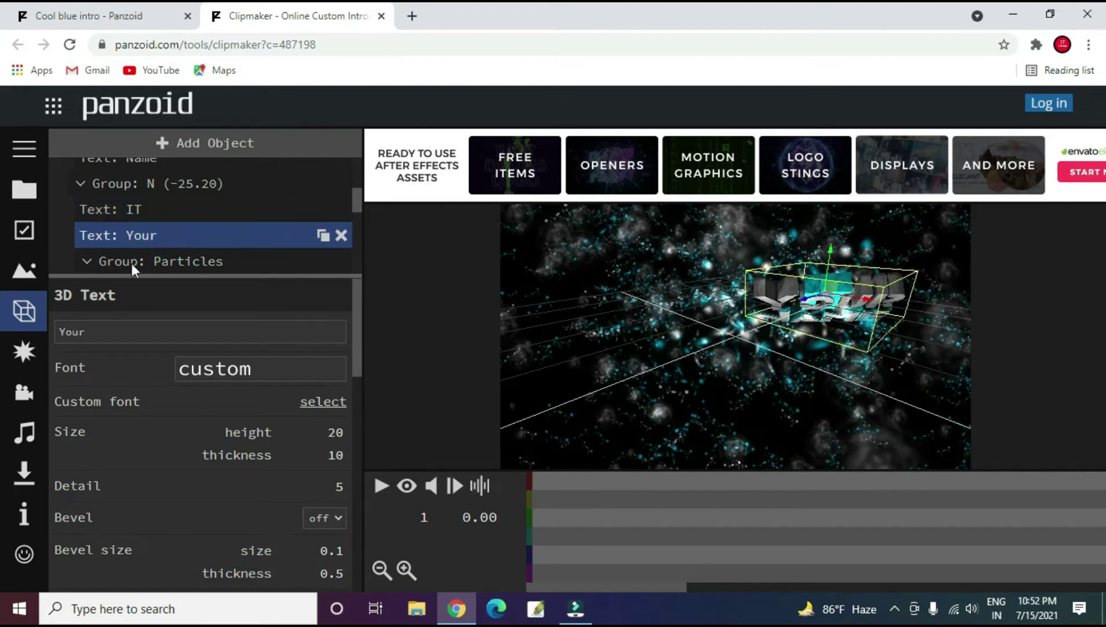
click(106, 326)
text(IT)
click(457, 322)
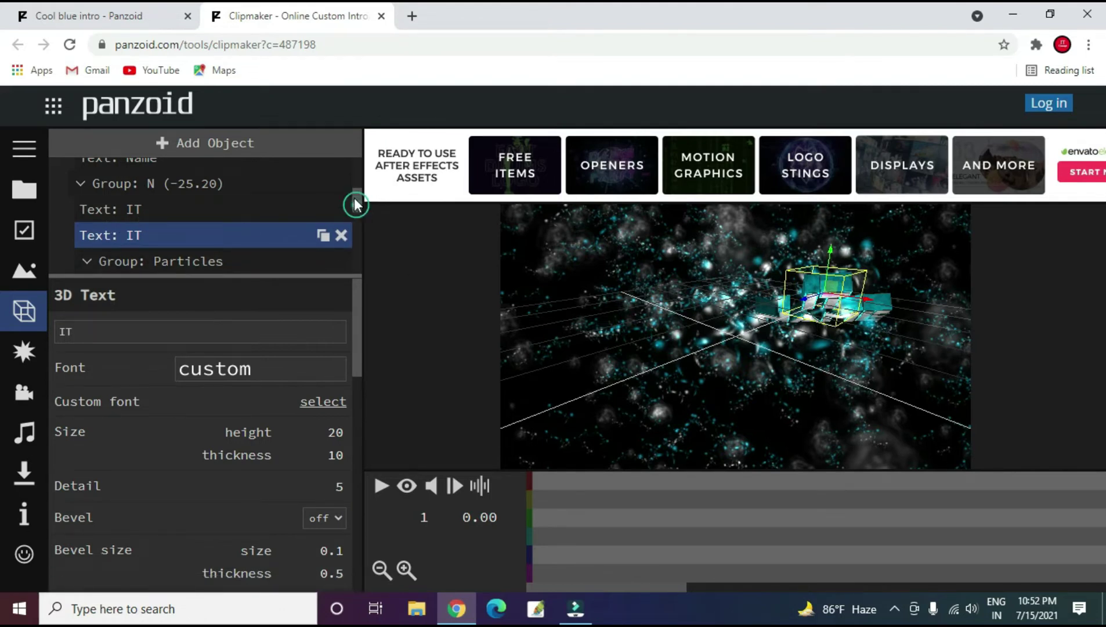
Step: Change the first "Name" 3D text object under group A to "CONCEPT"
scroll(354, 200, up, 2)
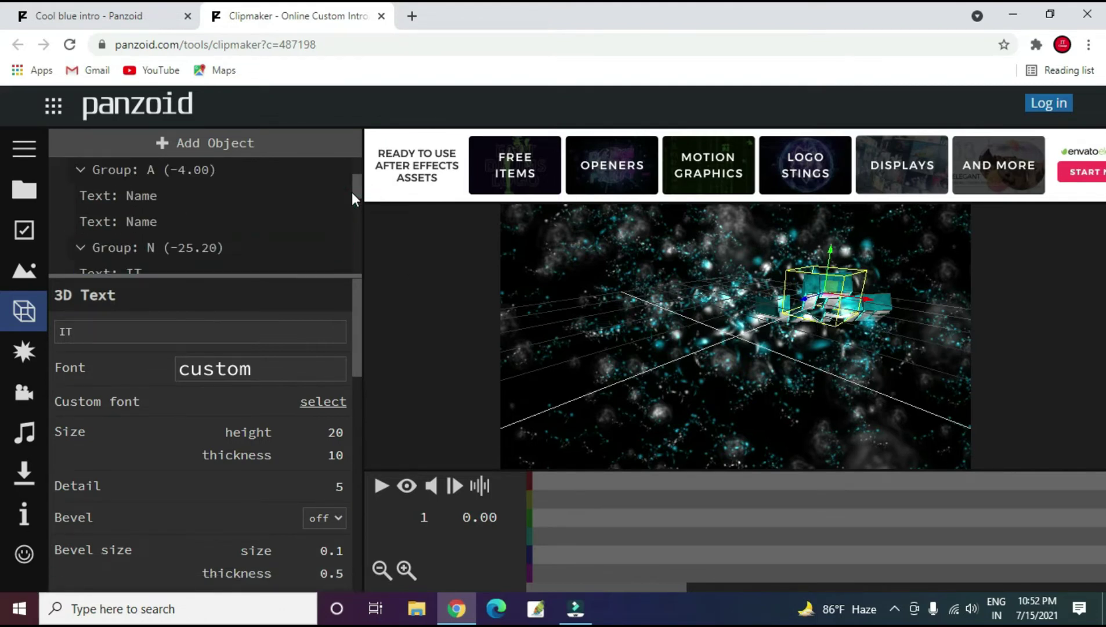
click(184, 191)
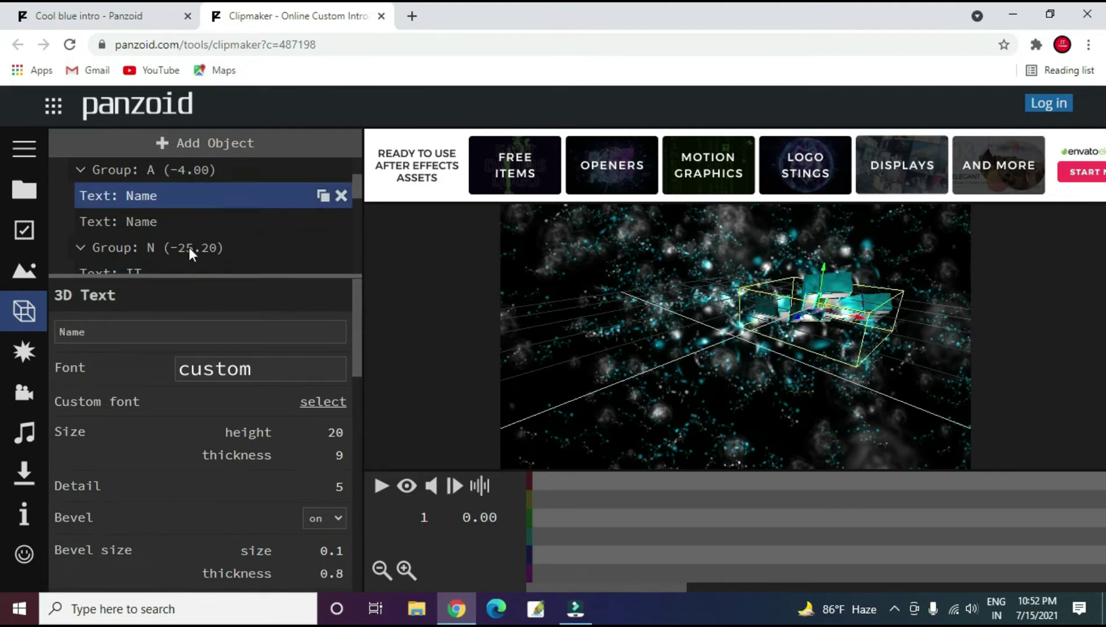
click(106, 330)
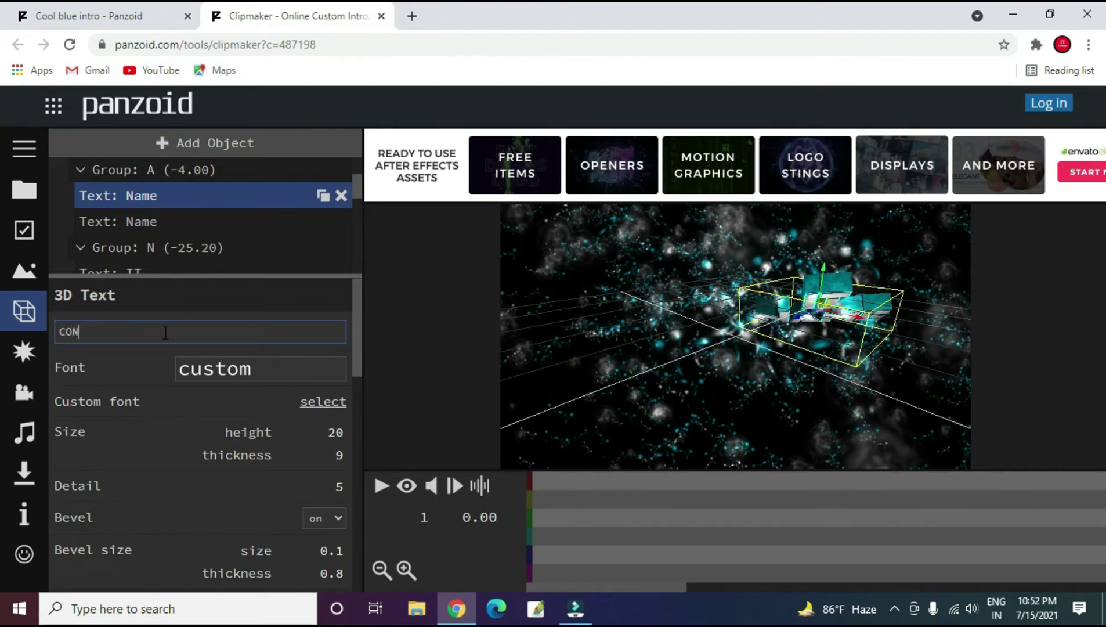
text(CONCEPT)
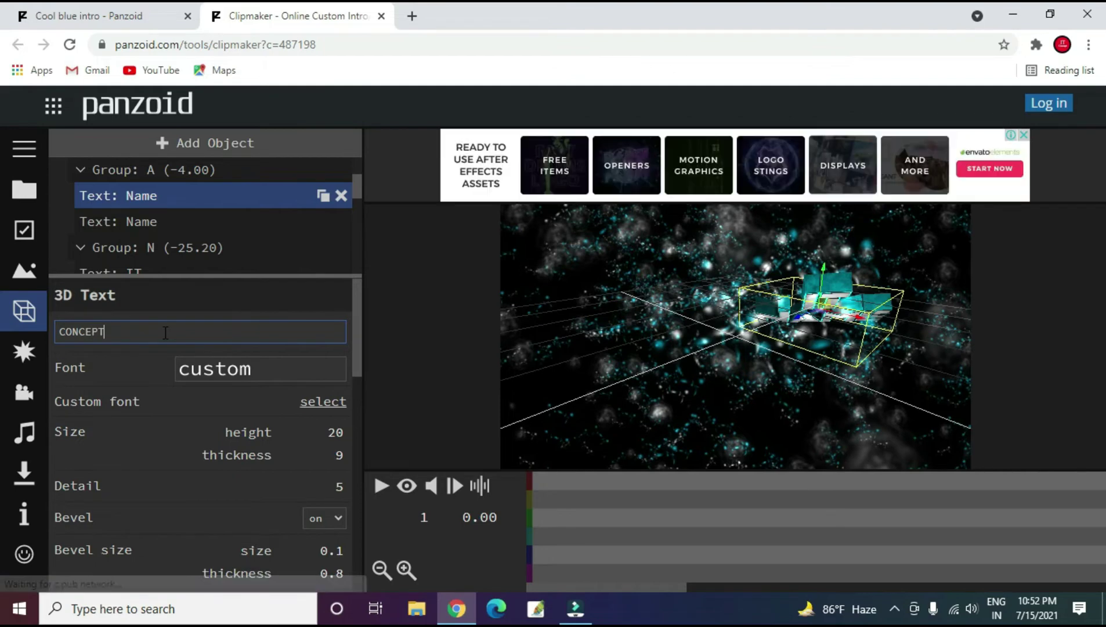
click(440, 317)
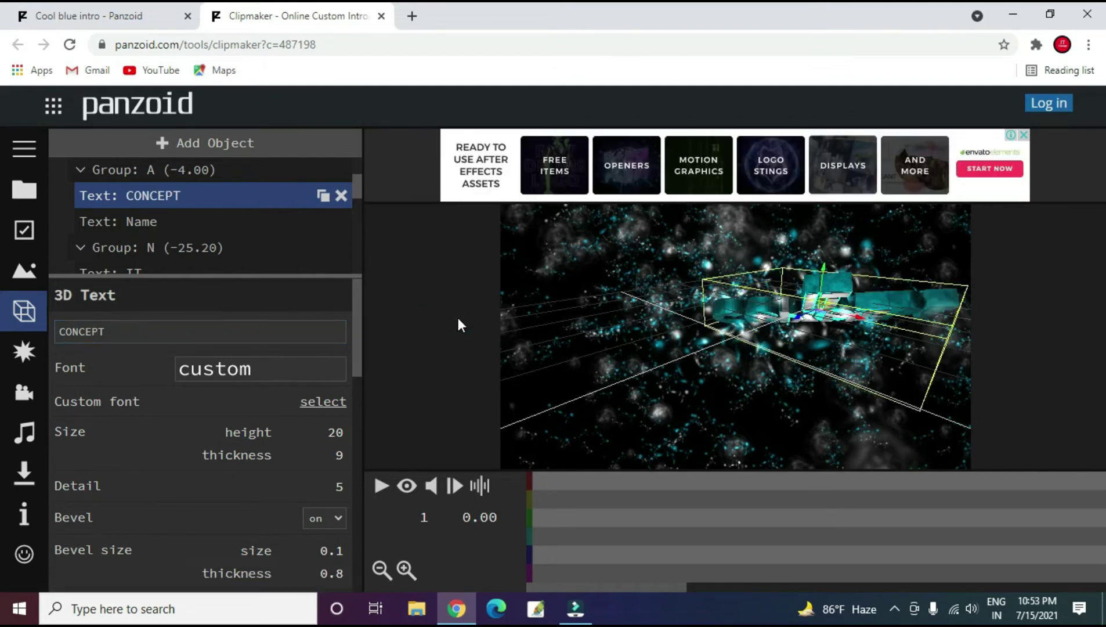
Step: Change the remaining "Name" 3D text object under group A to "CONCEPT" as well
click(136, 220)
click(109, 334)
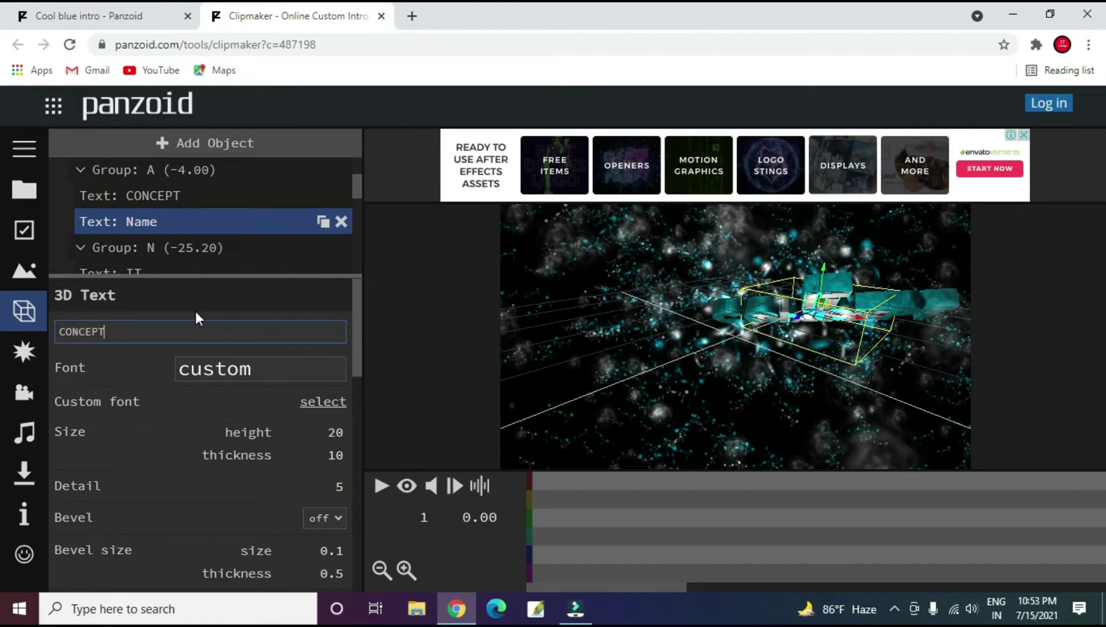
click(417, 309)
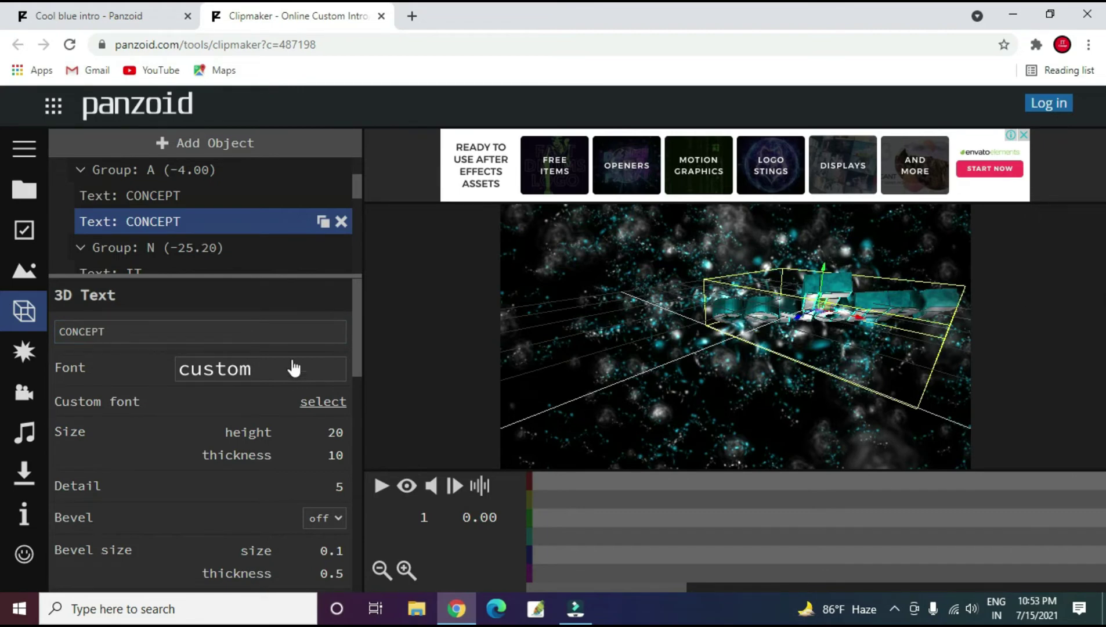
scroll(348, 334, down, 1)
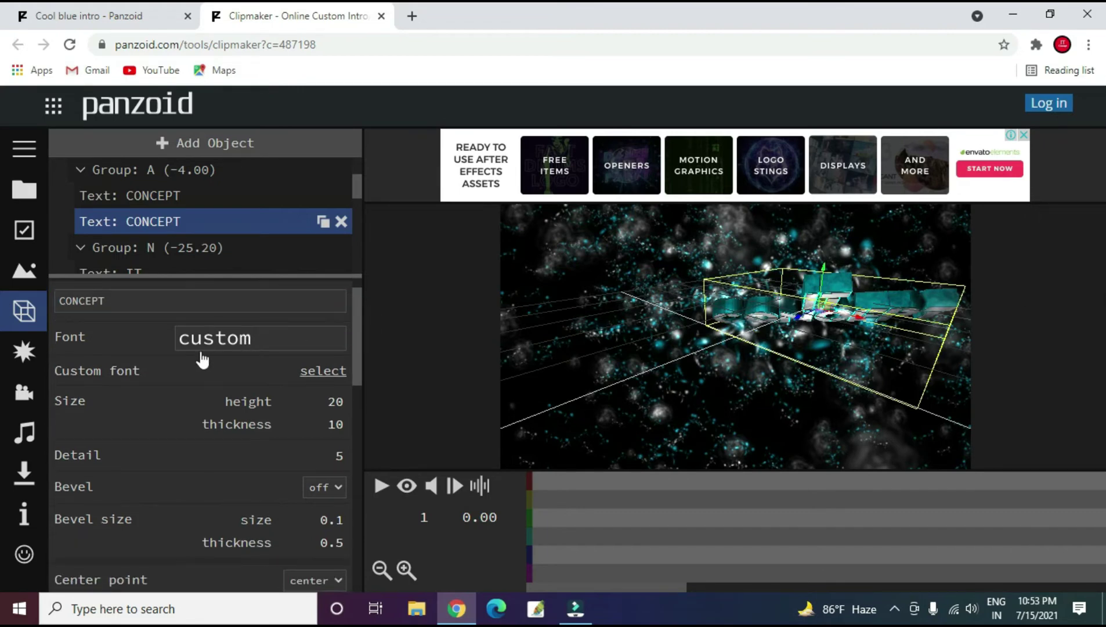
click(320, 331)
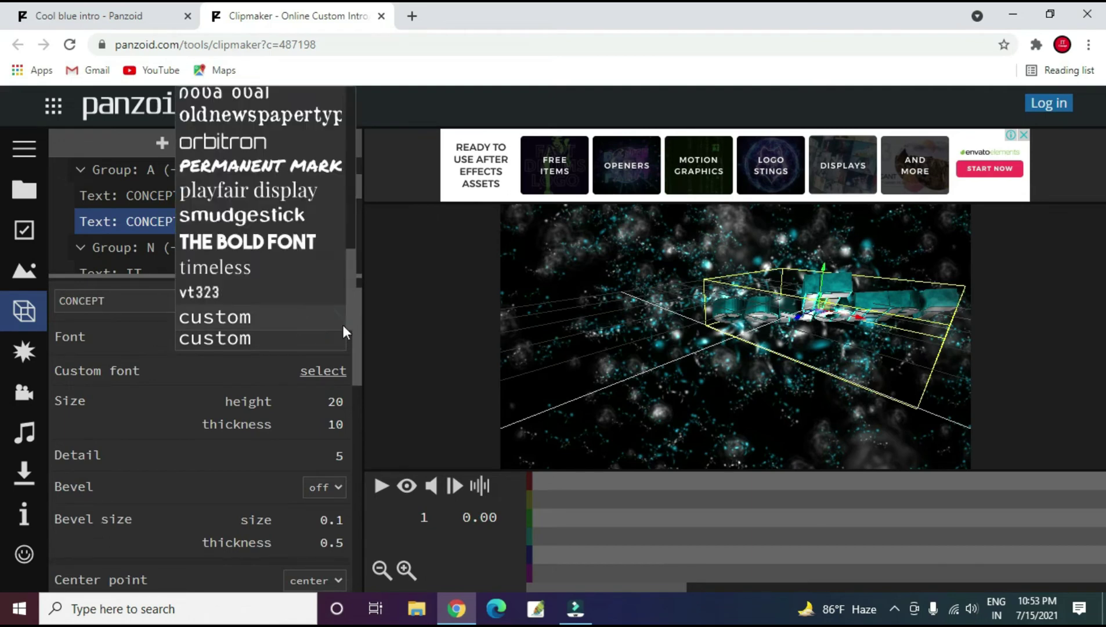
click(210, 462)
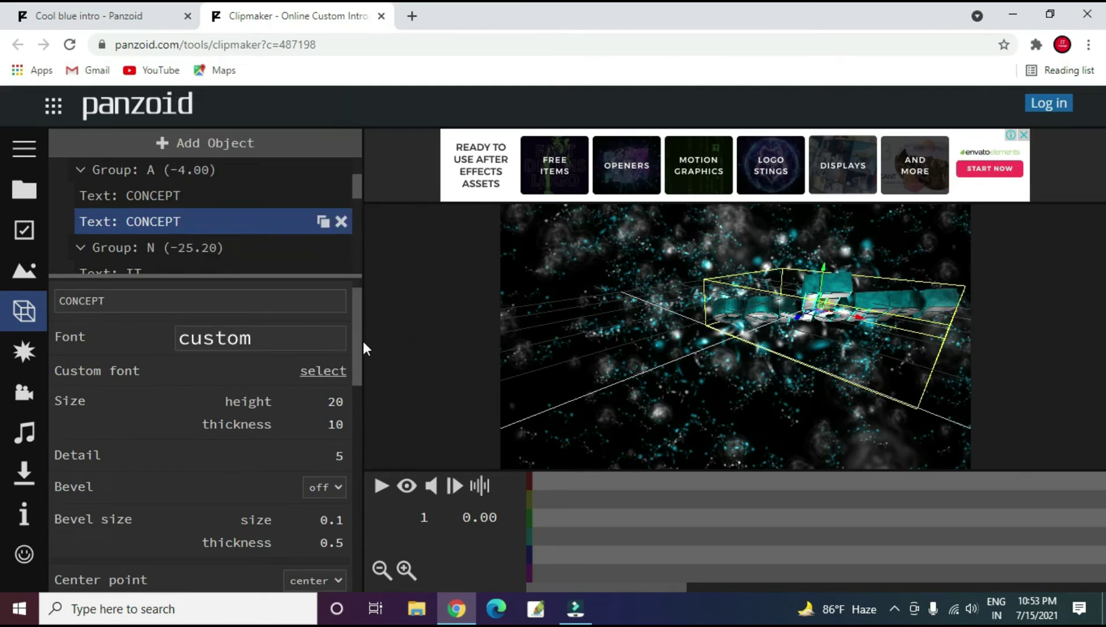
drag(354, 341, 358, 450)
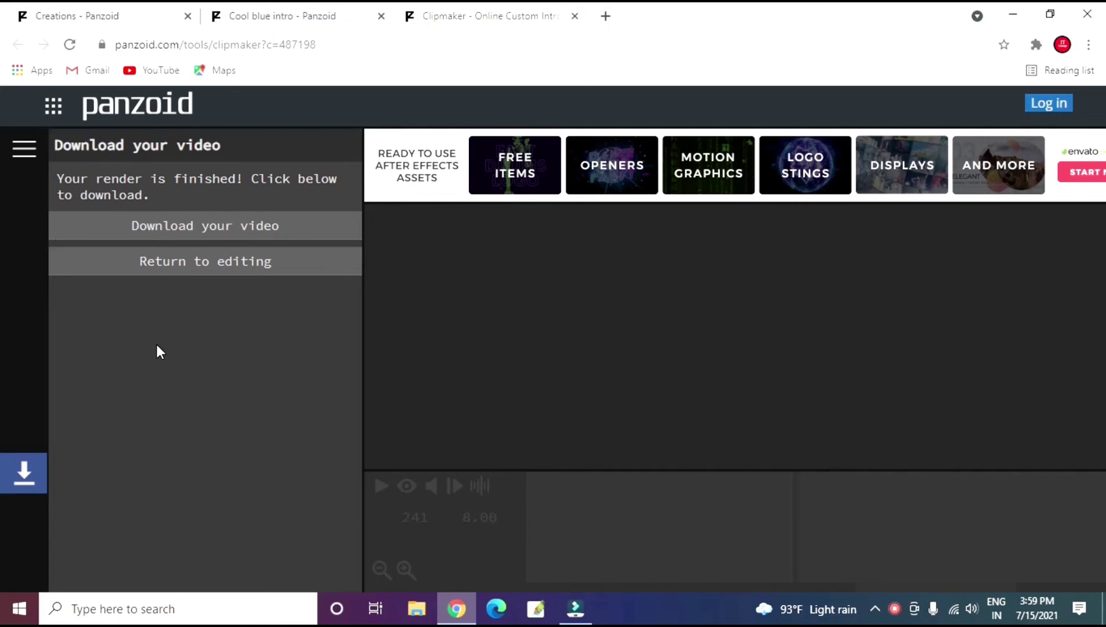
Step: Download the finished render of the intro and show video.mkv in its folder
click(204, 239)
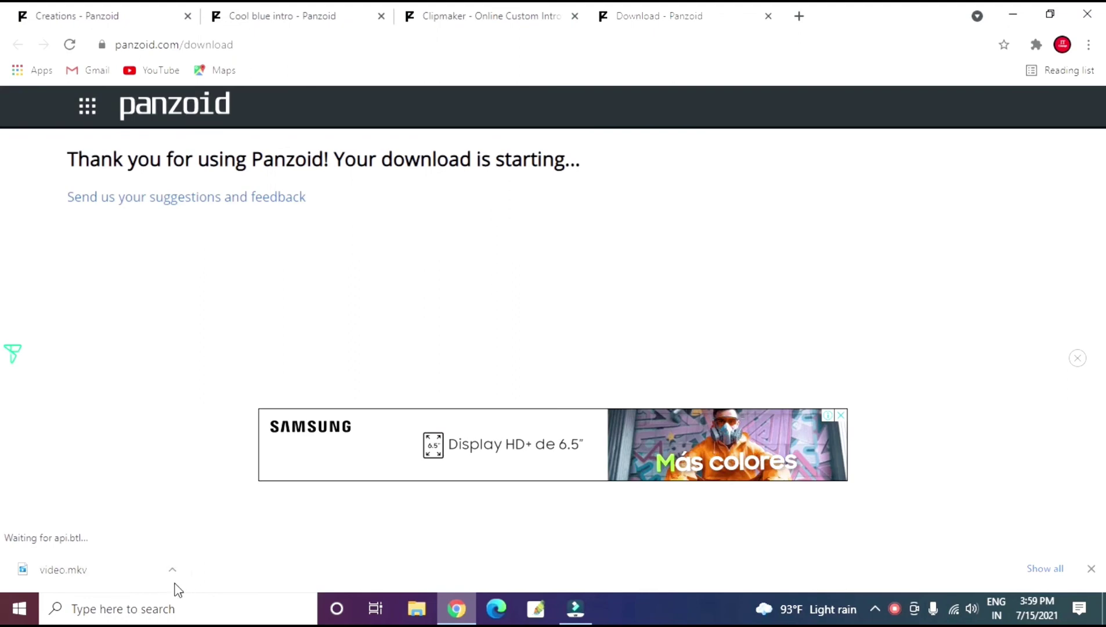
click(172, 570)
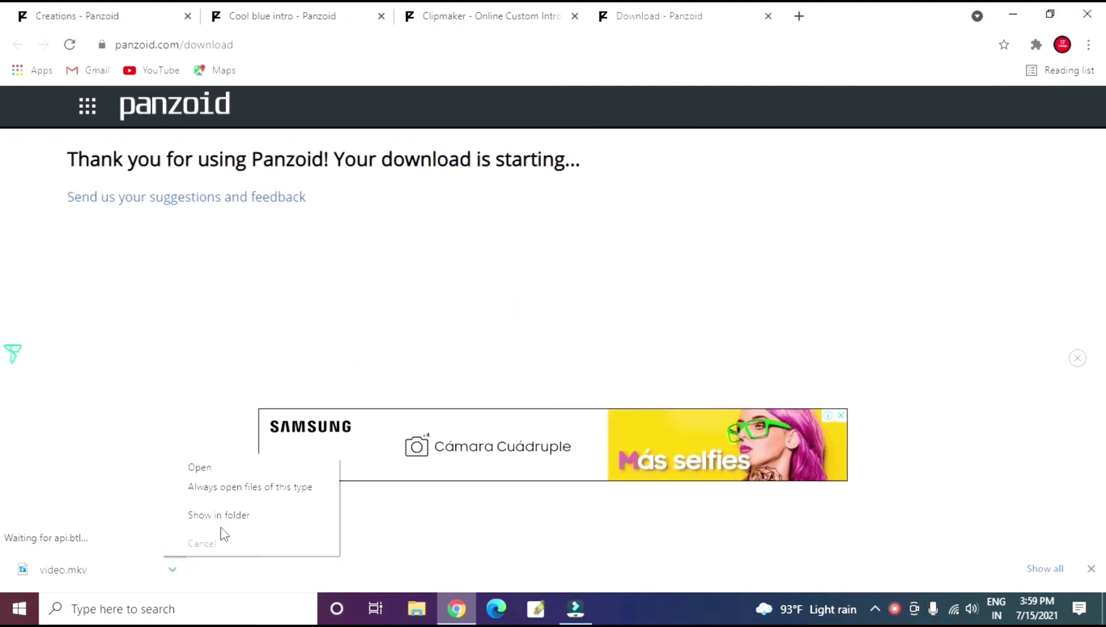
click(223, 516)
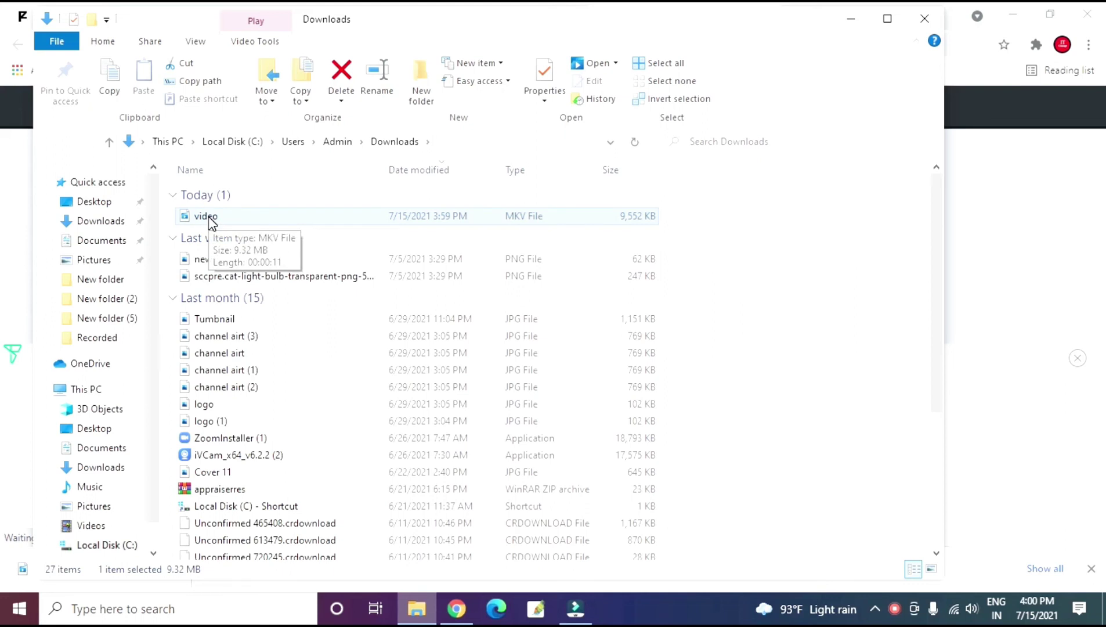
Step: Play the downloaded video from the Downloads folder in VLC media player and clear the open windows to return to the desktop
double_click(210, 221)
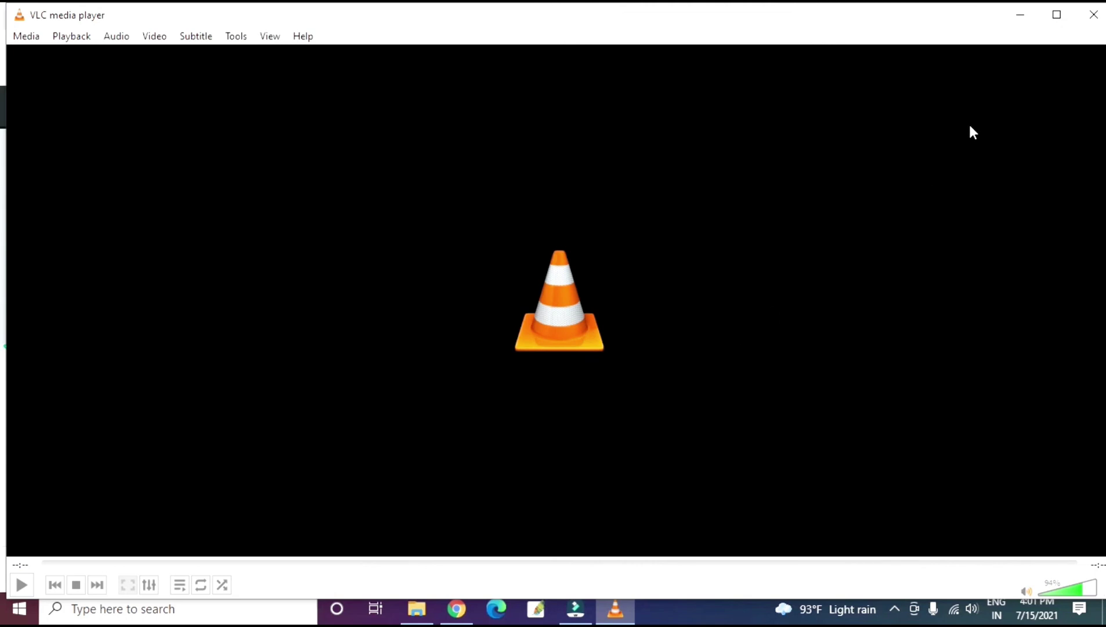
click(1021, 14)
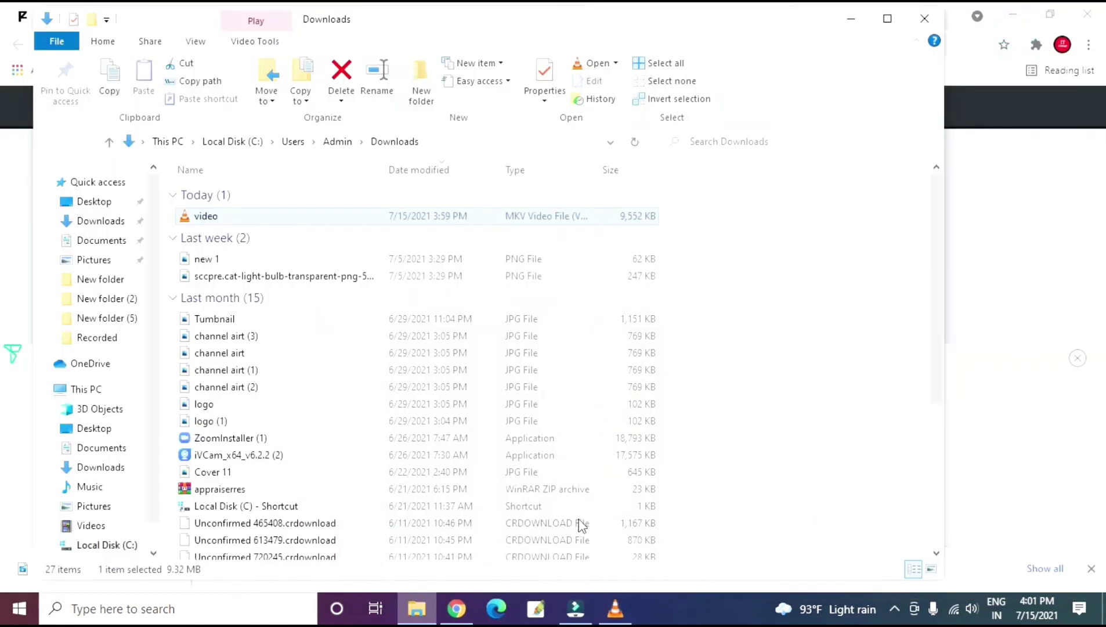
click(926, 21)
click(1013, 15)
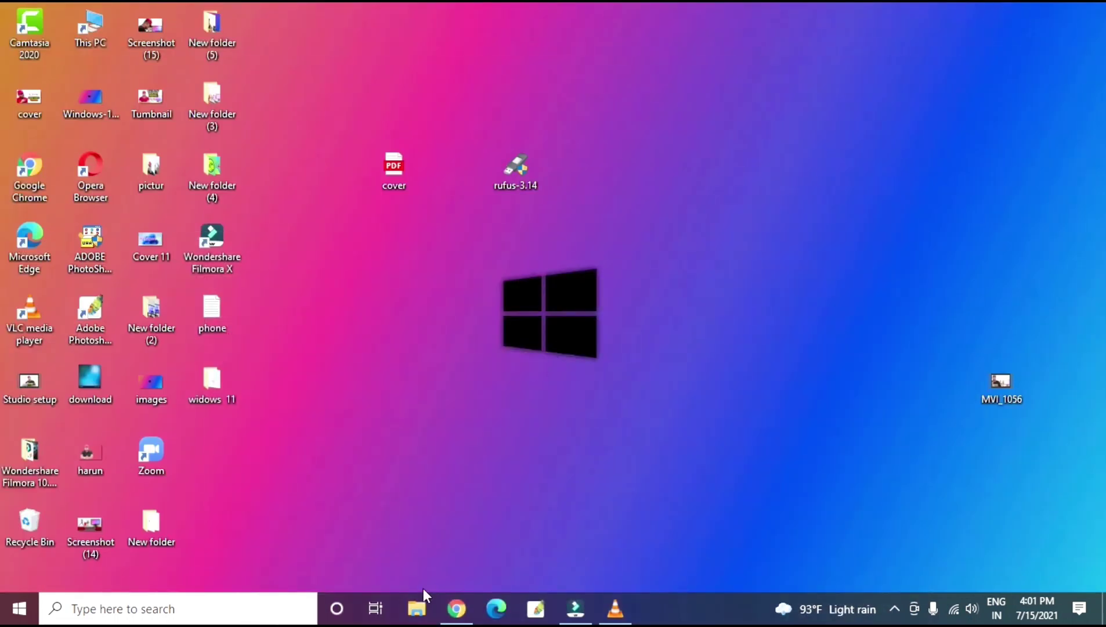